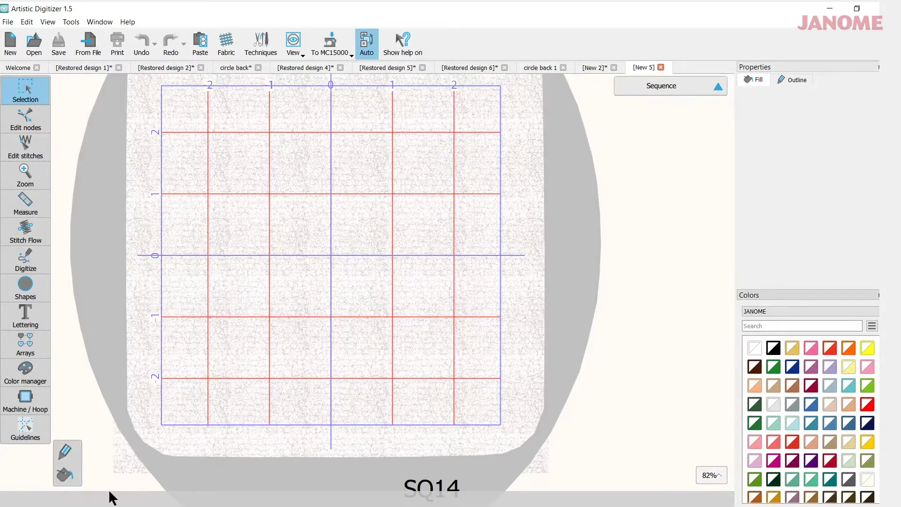
Locate the split letter File Explorer window on the taskbar
mouse_move(113, 499)
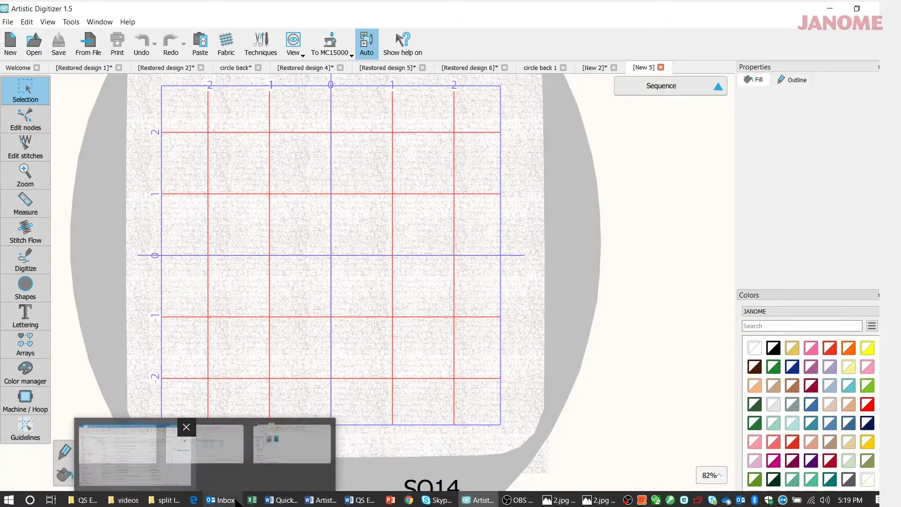
mouse_move(236, 502)
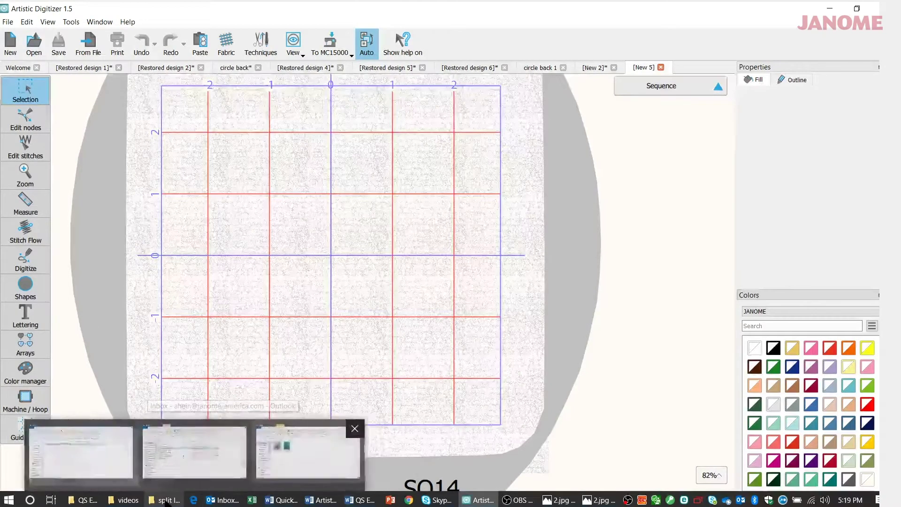
Bring the split letter folder forward and open photo 1 in Windows Photos
left_click(263, 457)
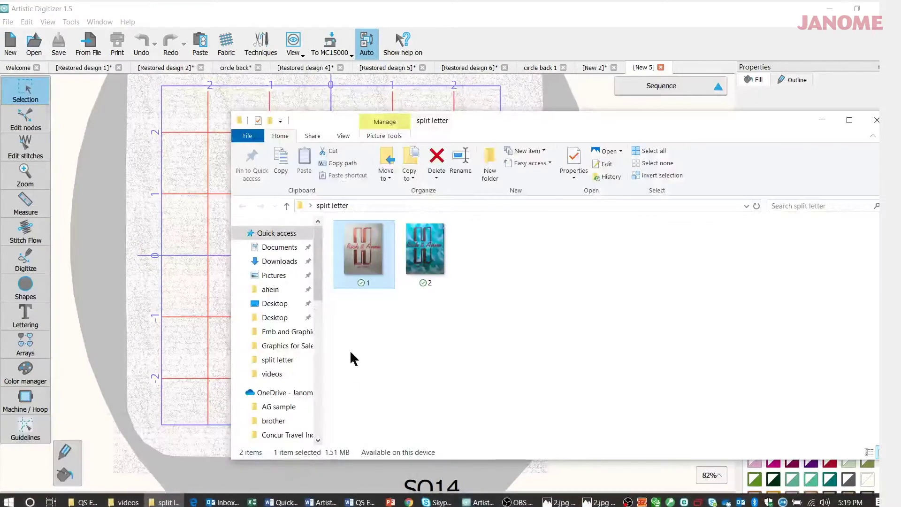
double_click(376, 247)
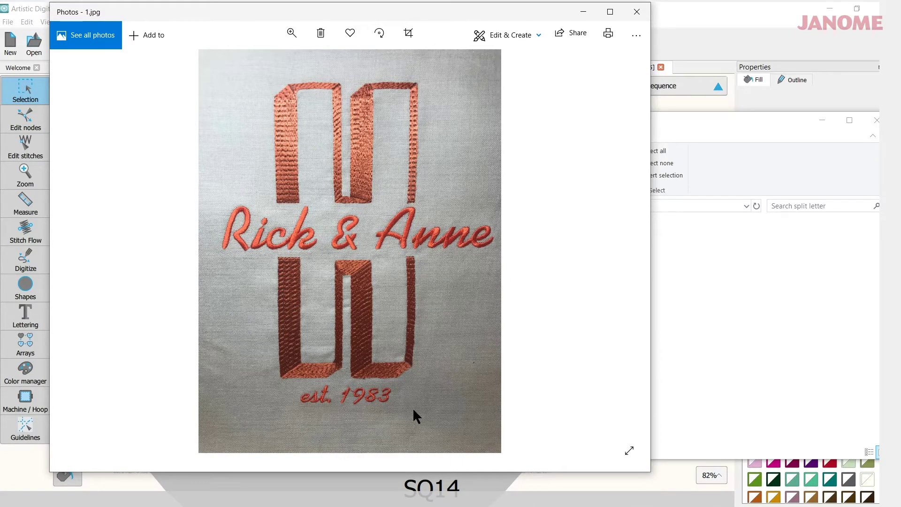
mouse_move(595, 241)
Advance to 2.jpg, the brown split H monogram photo on teal fabric
left_click(617, 259)
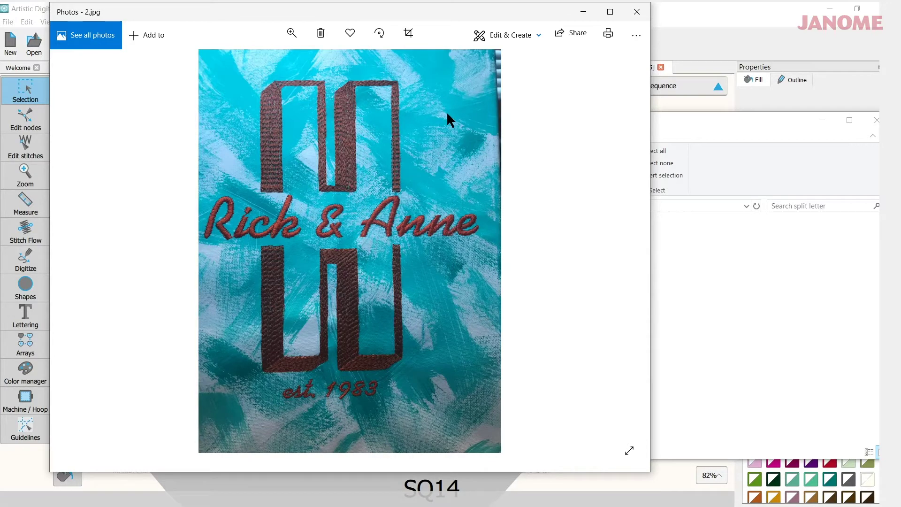
Minimize Photos and Explorer, then switch the New 5 design's hoop from SQ14 to GR
left_click(584, 11)
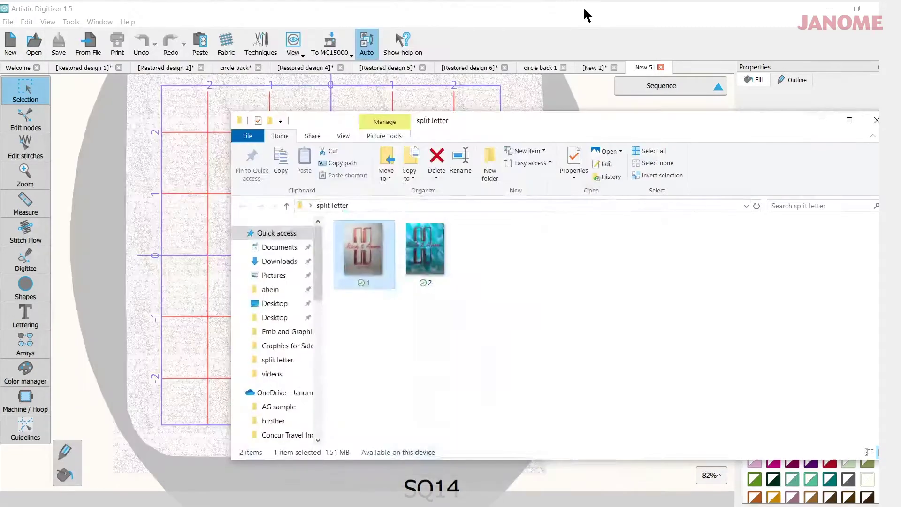
left_click(823, 121)
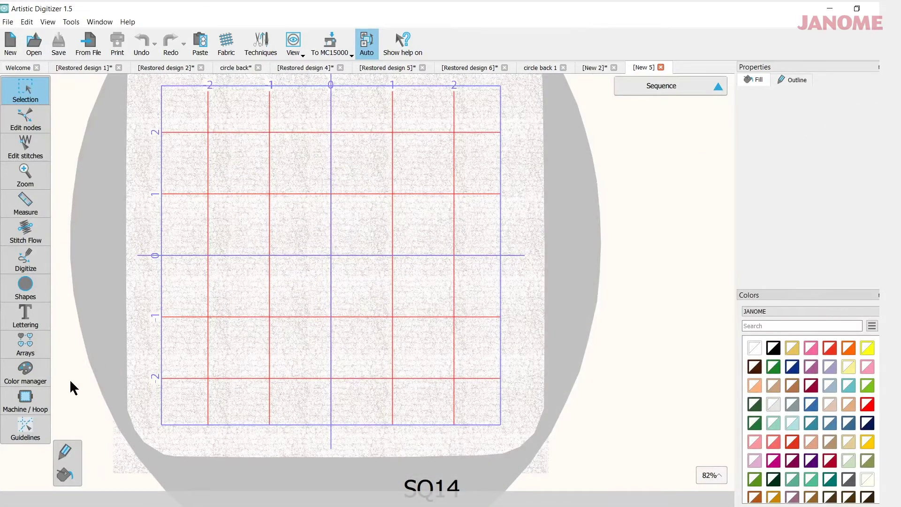
left_click(25, 398)
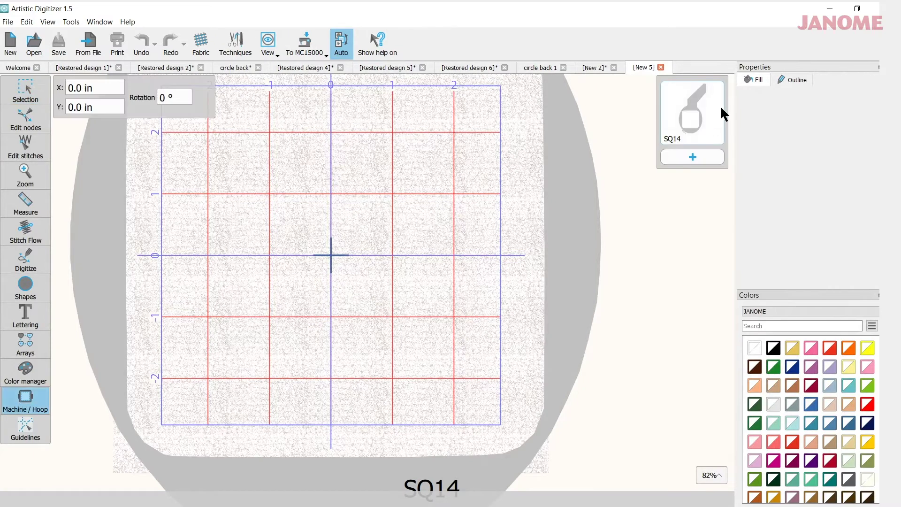
left_click(694, 116)
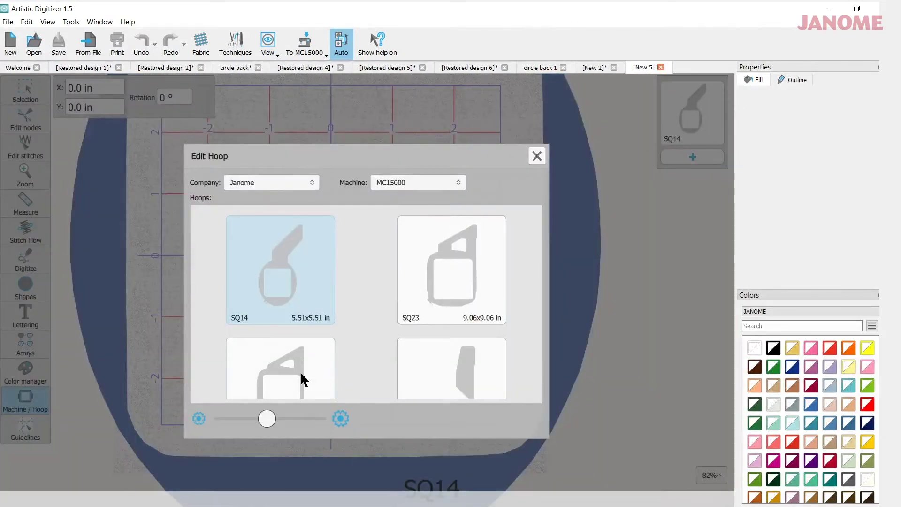
left_click(303, 379)
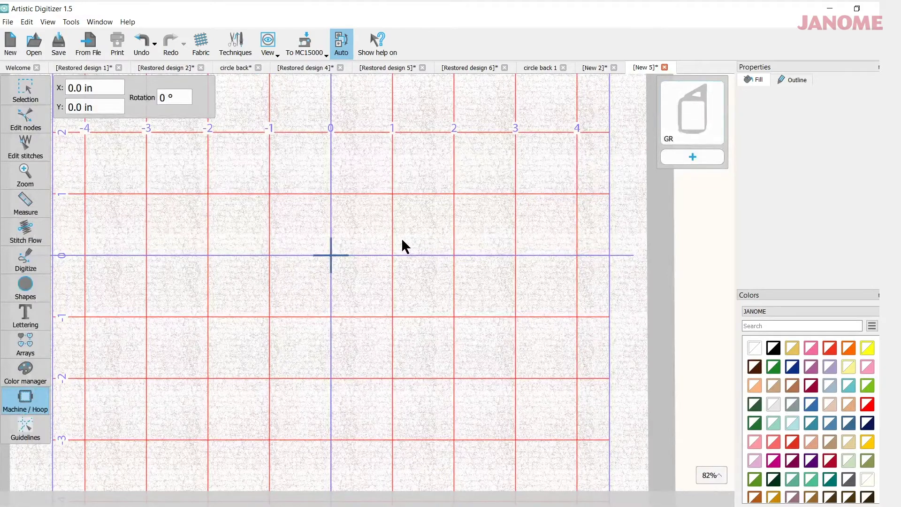
scroll(402, 245, "down", 3)
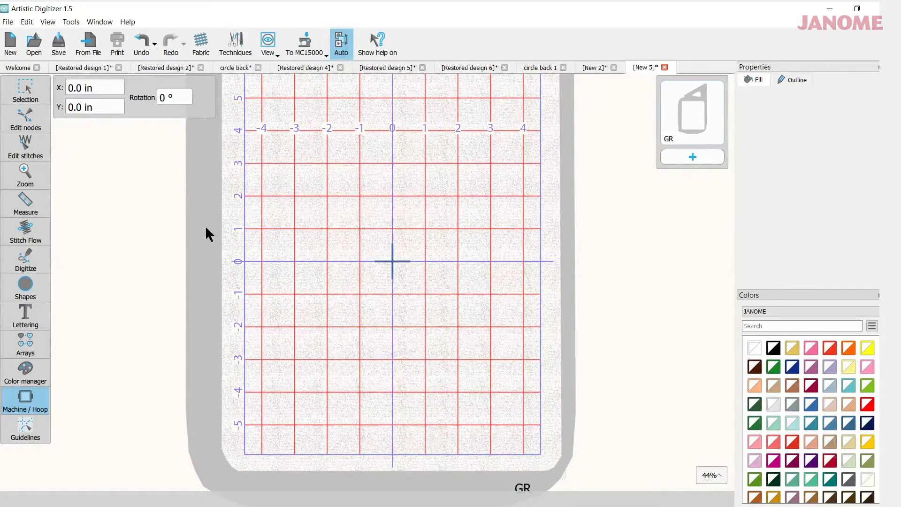
left_click(29, 96)
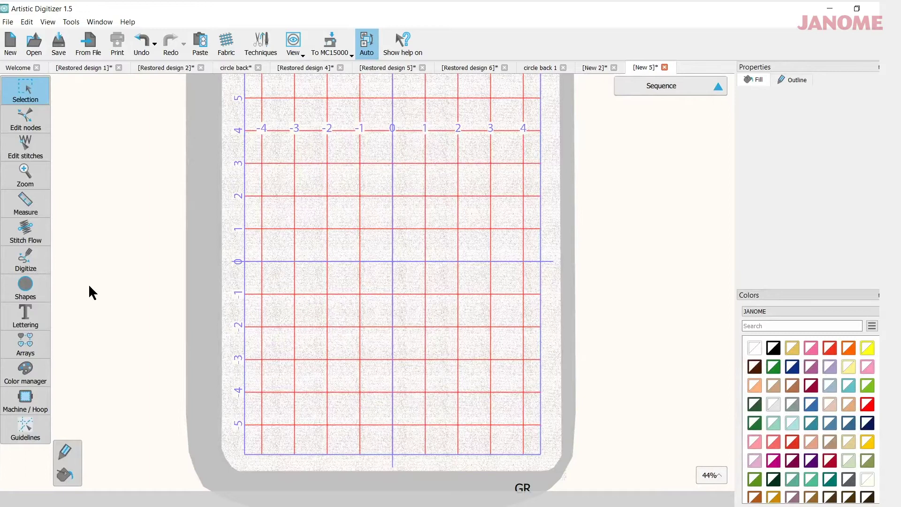
Add lettering 'H' in the xpg110 font at size 40, centered in the hoop
mouse_move(37, 315)
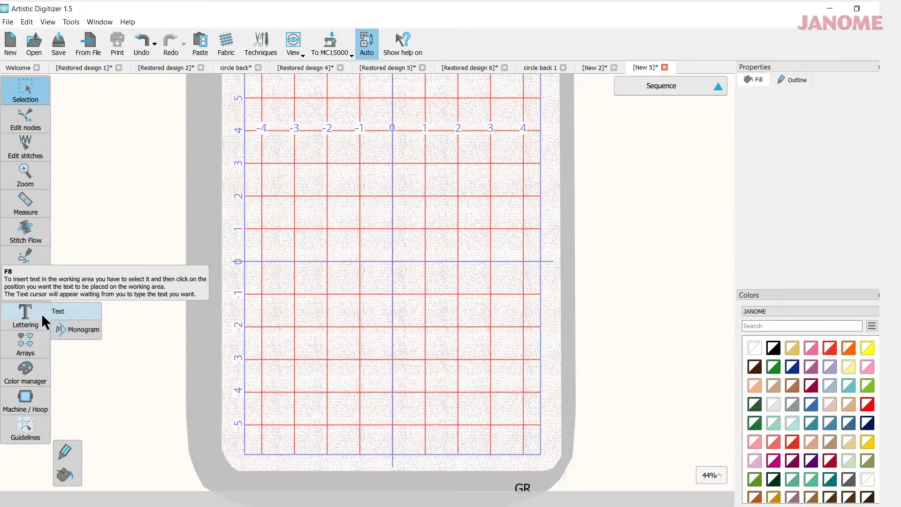
left_click(71, 311)
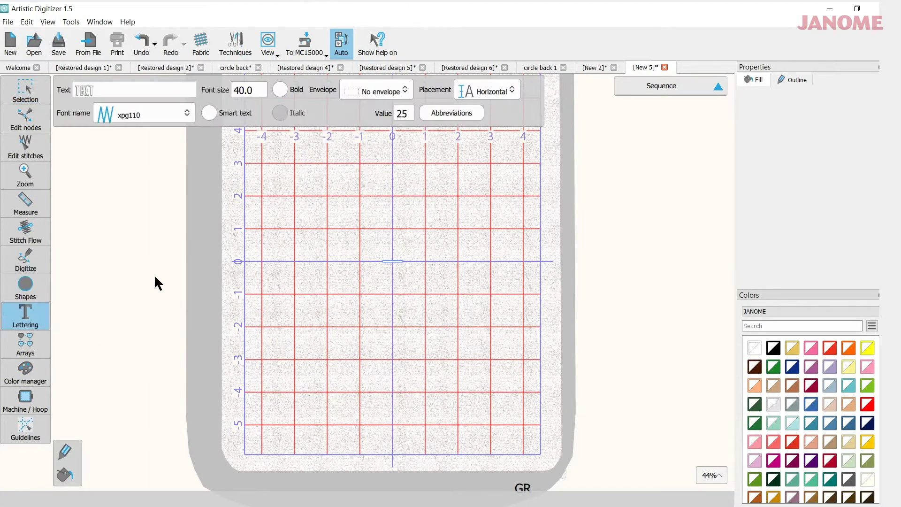
left_click(98, 95)
type("H")
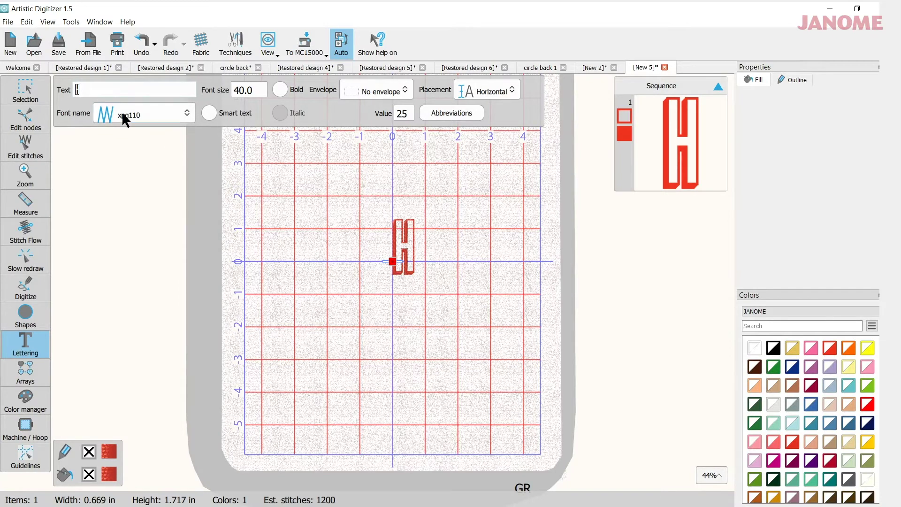
left_click(186, 114)
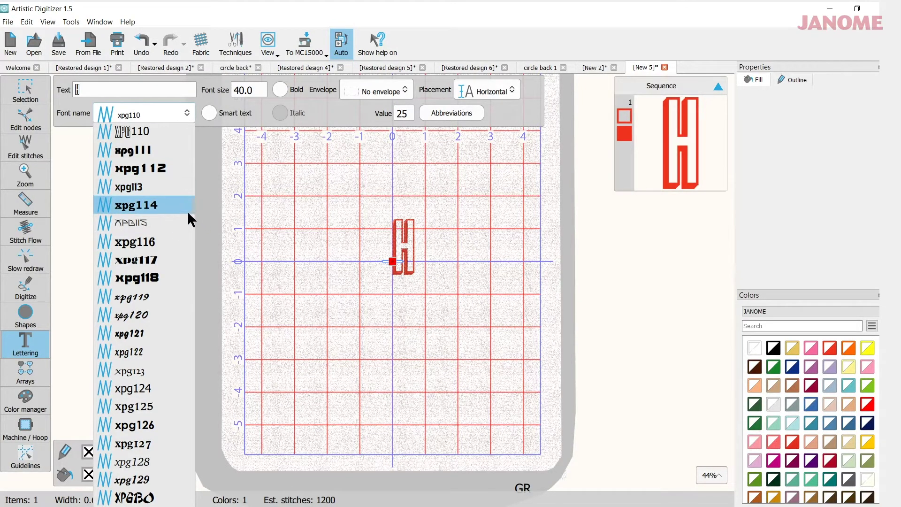
left_click_drag(196, 210, 192, 344)
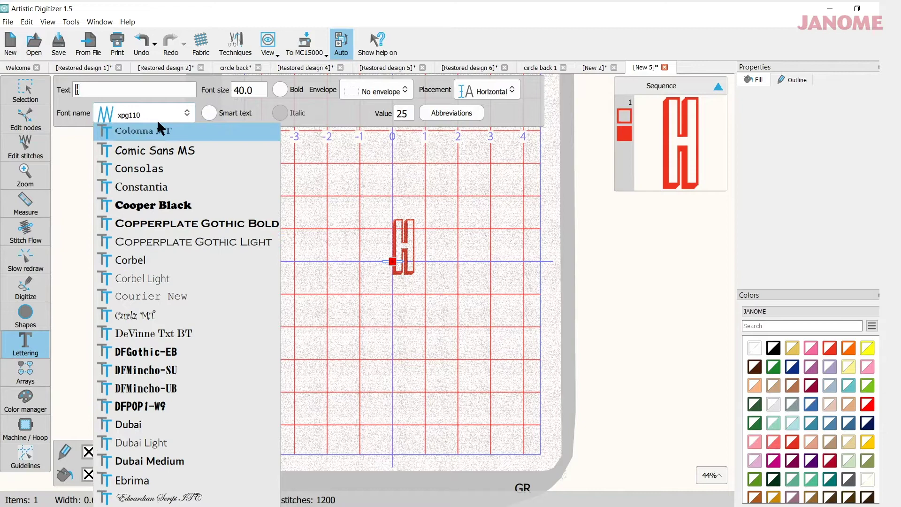
left_click(153, 118)
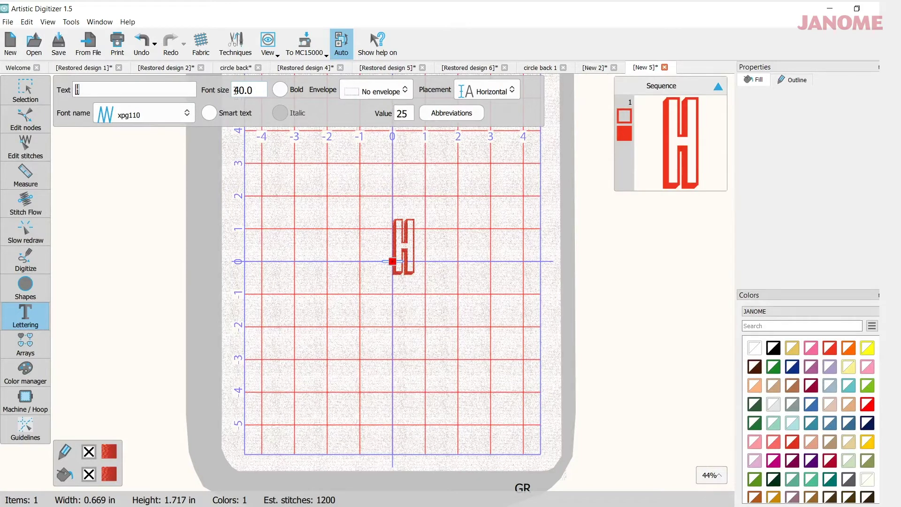
Set the H's font size to 100 and move it left of centre
left_click_drag(235, 91, 267, 87)
type("100")
key("Return")
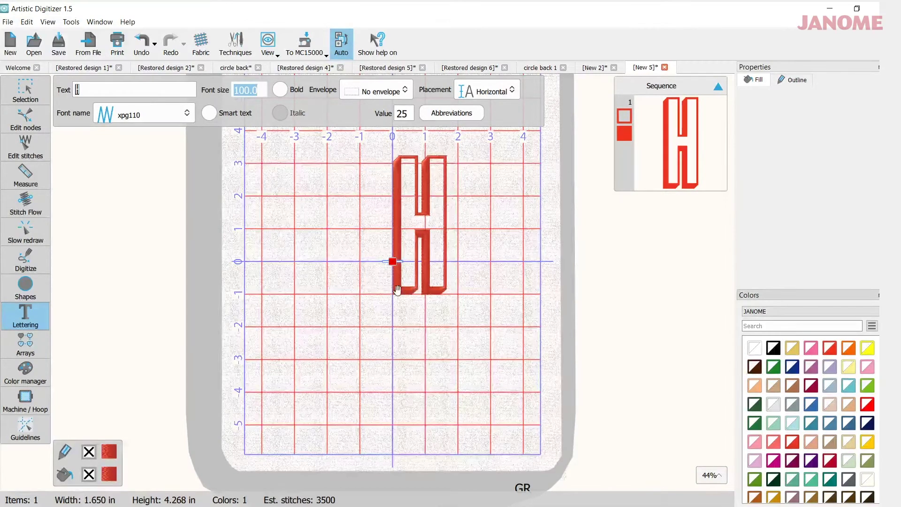
left_click_drag(392, 262, 266, 339)
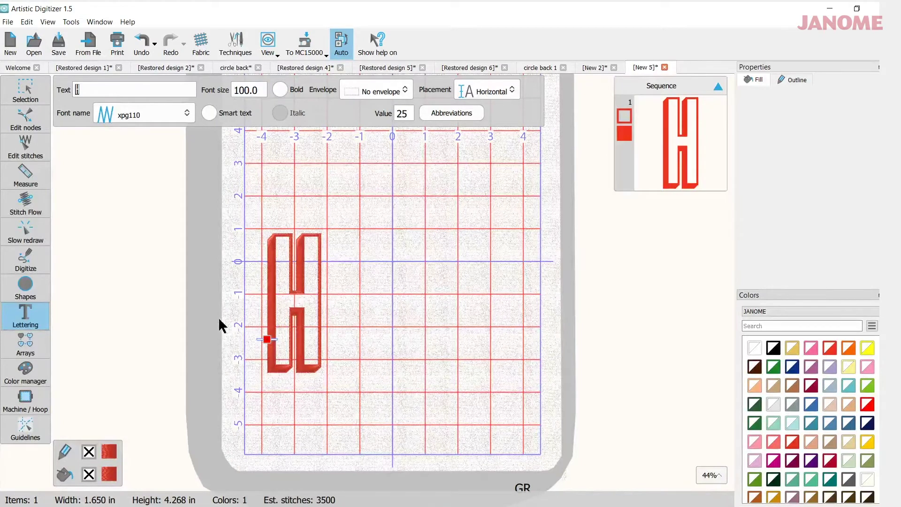
mouse_move(21, 92)
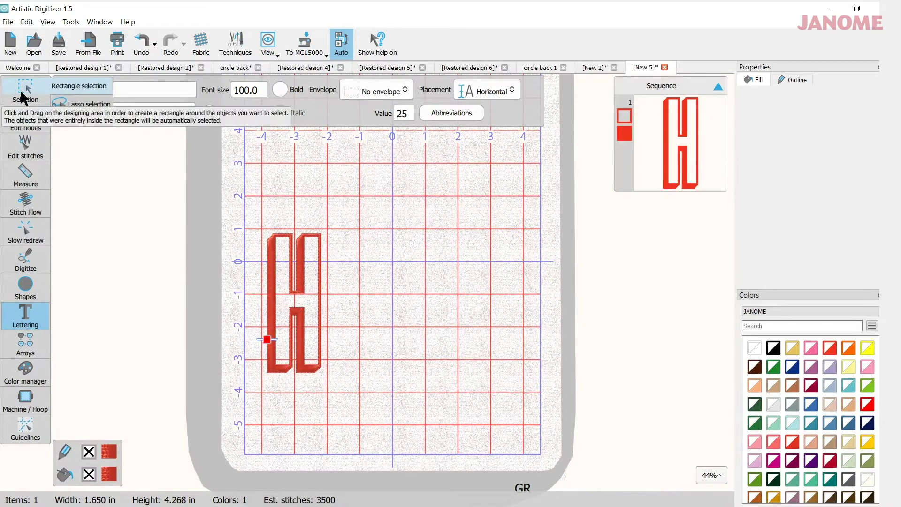
left_click(21, 89)
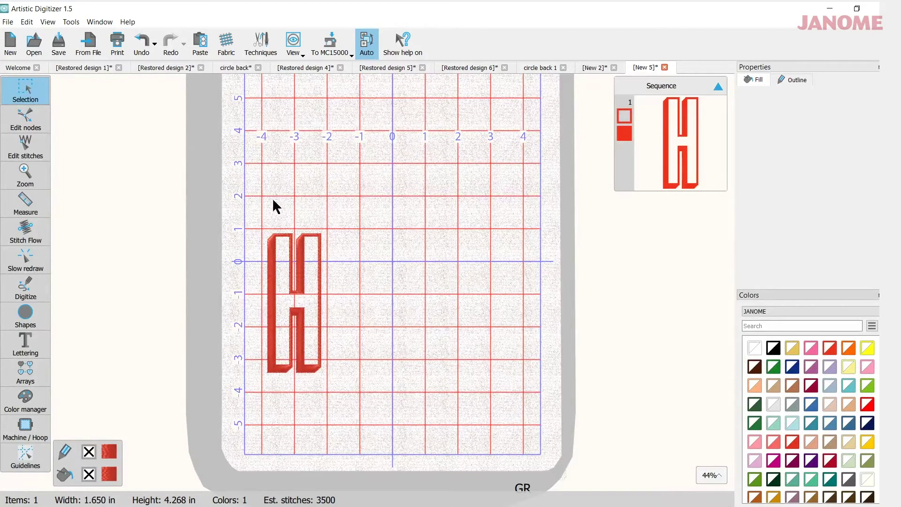
Select the H and center it in the hoop
left_click(277, 305)
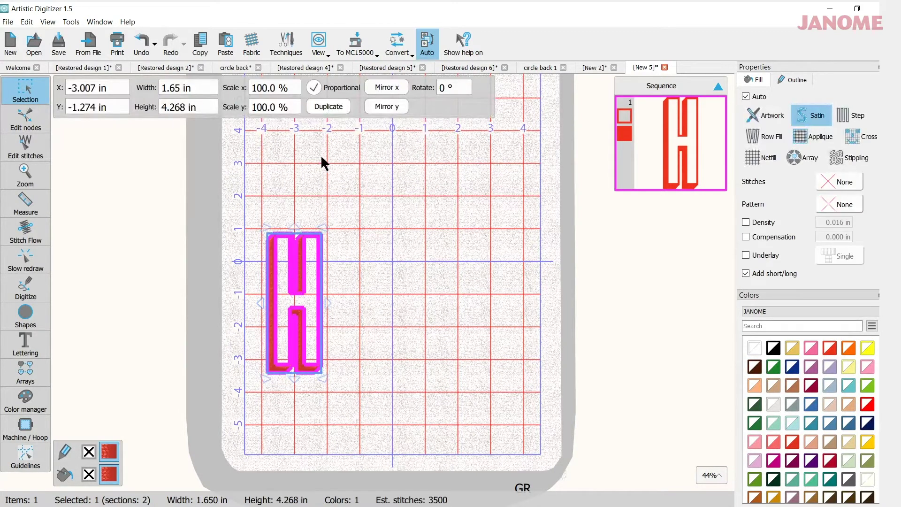
left_click(375, 54)
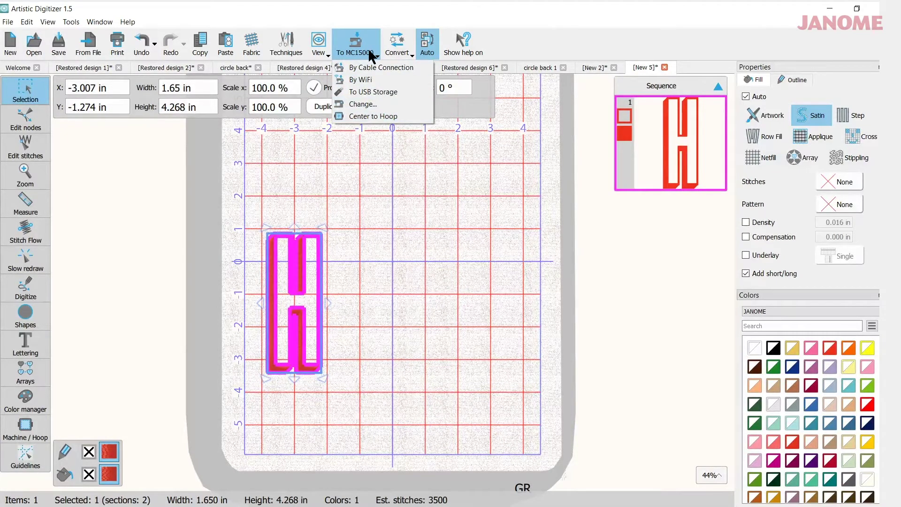
left_click(369, 118)
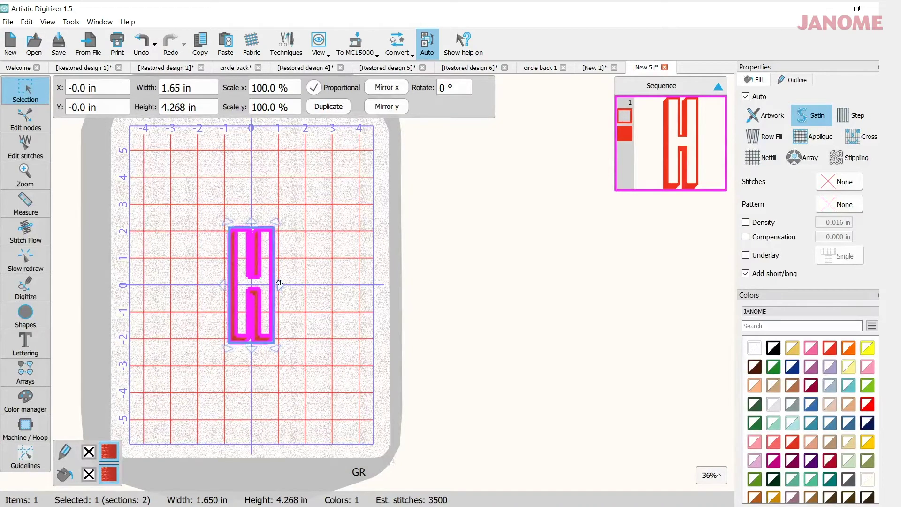
Resize the H with its handles to 5.337 in wide by 8.309 in tall
left_click_drag(279, 220, 296, 169)
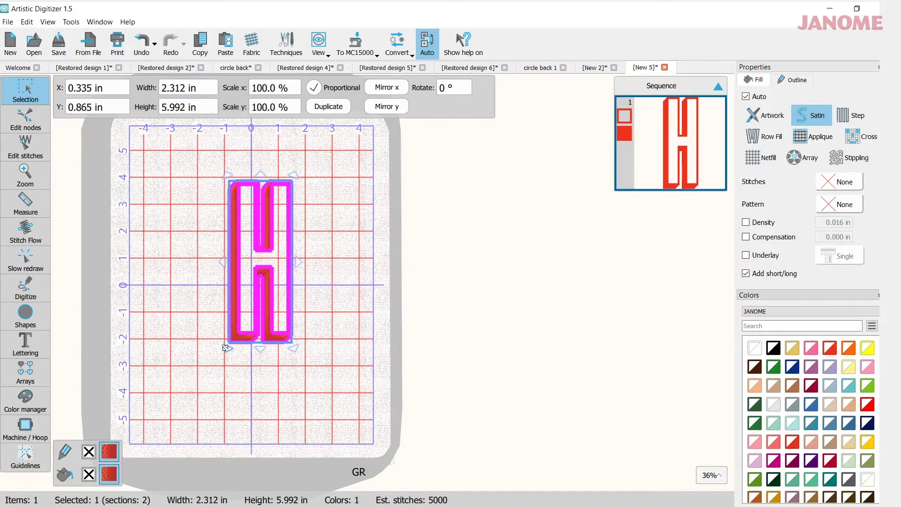
left_click_drag(226, 348, 200, 389)
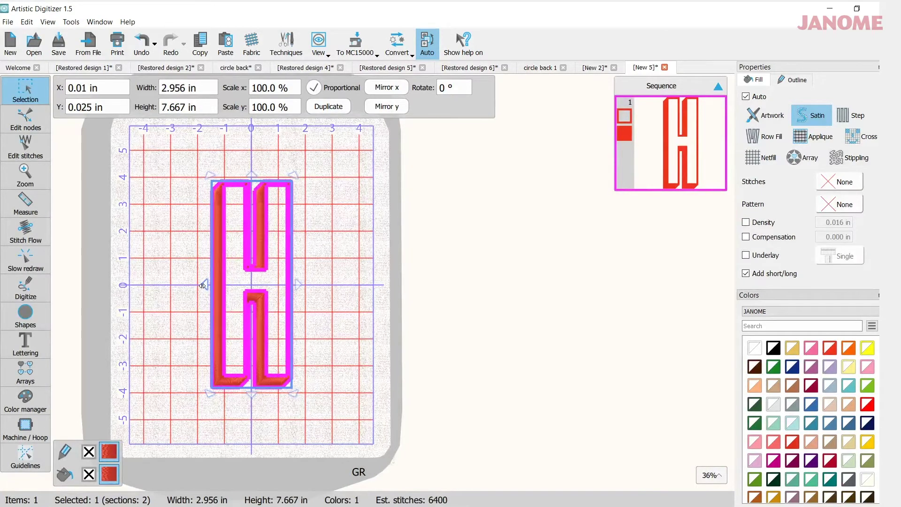
left_click_drag(203, 284, 154, 285)
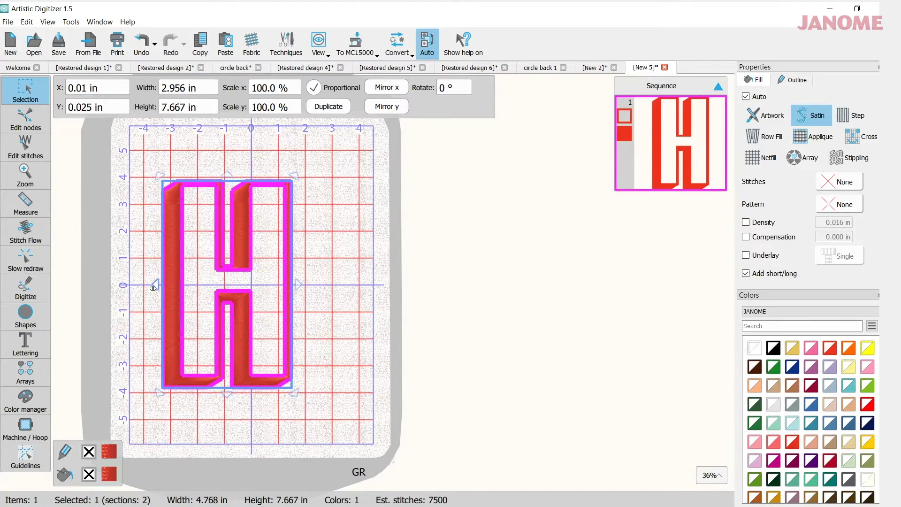
left_click_drag(299, 285, 314, 284)
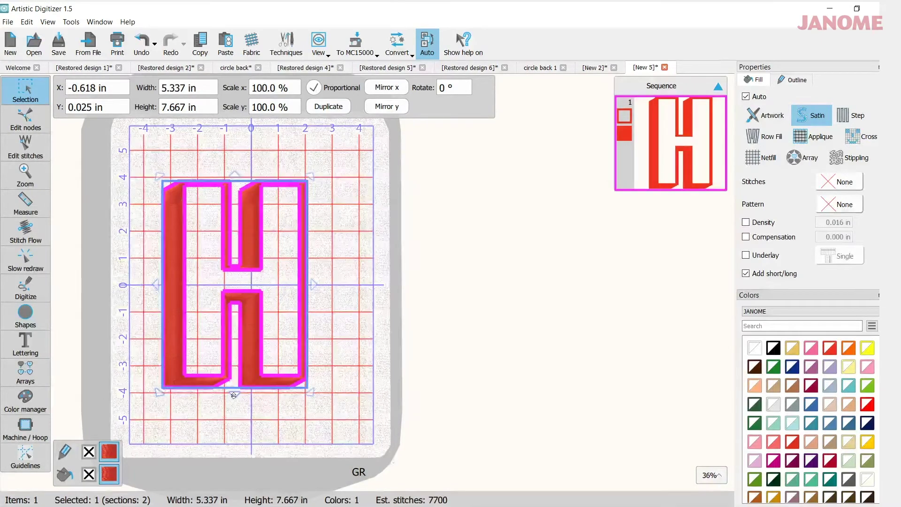
left_click_drag(232, 394, 230, 412)
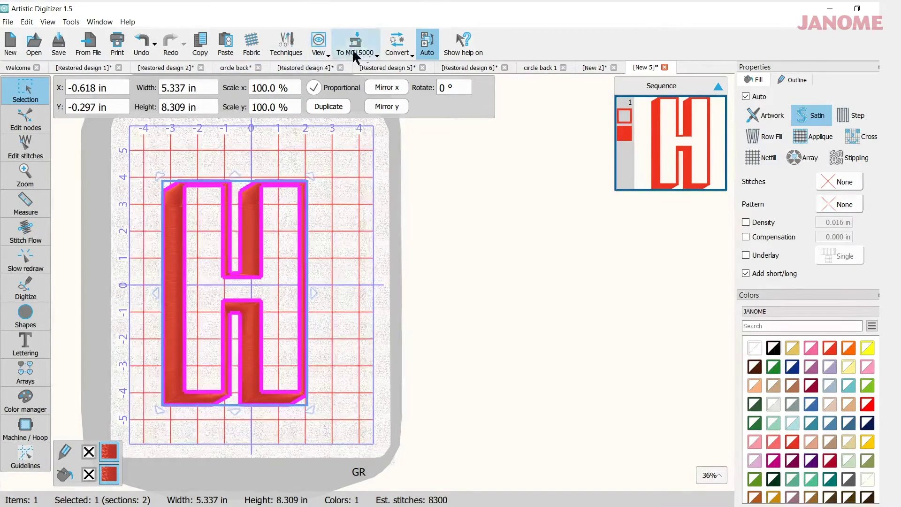
Center the H in the hoop using the transfer options list
left_click(377, 52)
left_click(373, 115)
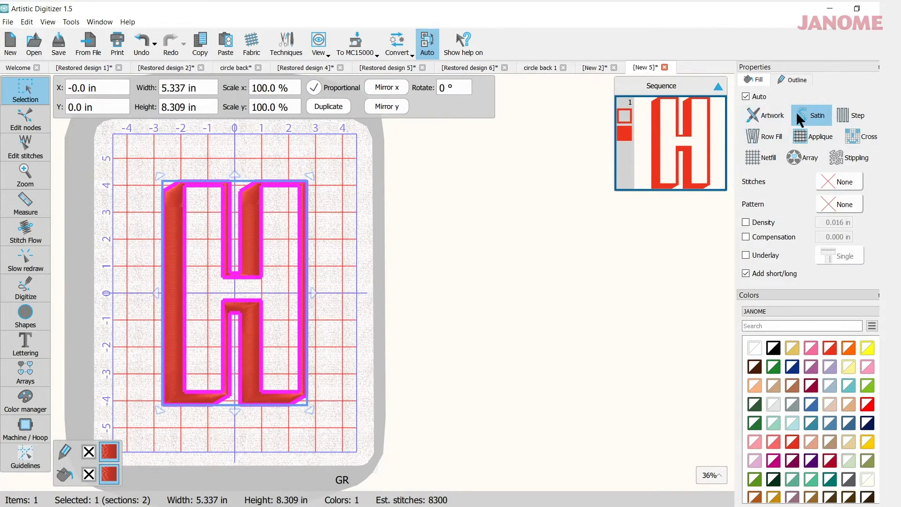
scroll(176, 303, "up", 1)
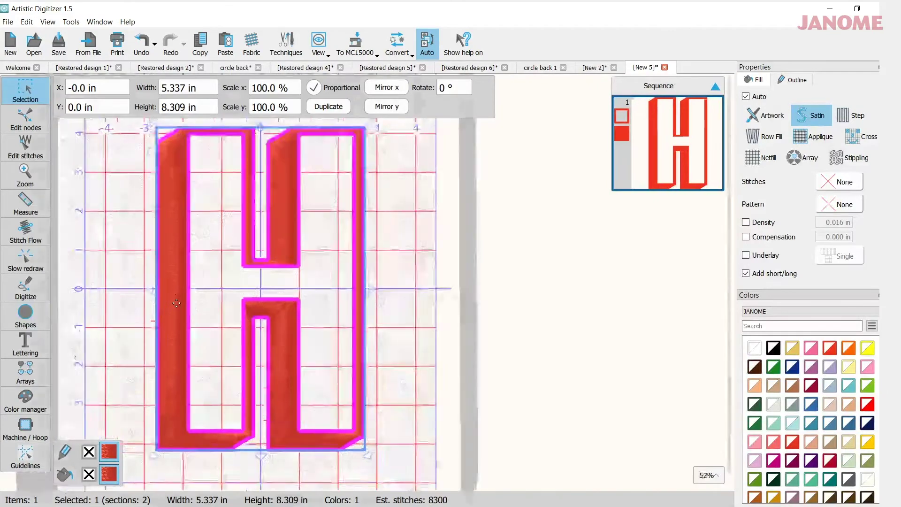
scroll(176, 304, "up", 1)
scroll(176, 303, "up", 1)
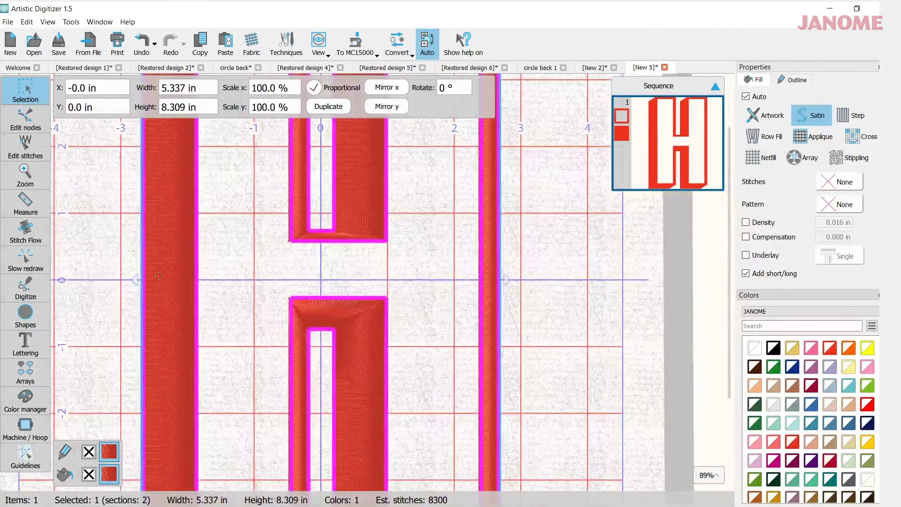
Try the wool pattern on the H's satin fill
left_click(846, 206)
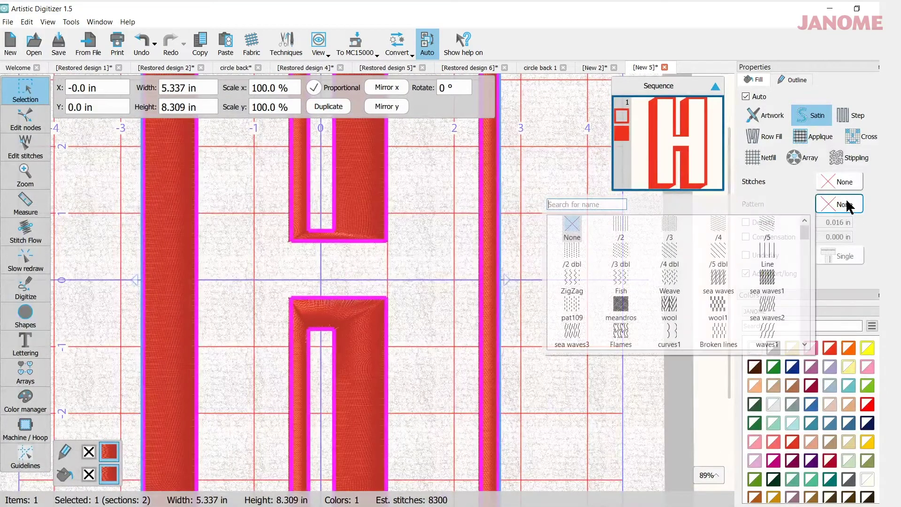
left_click(670, 305)
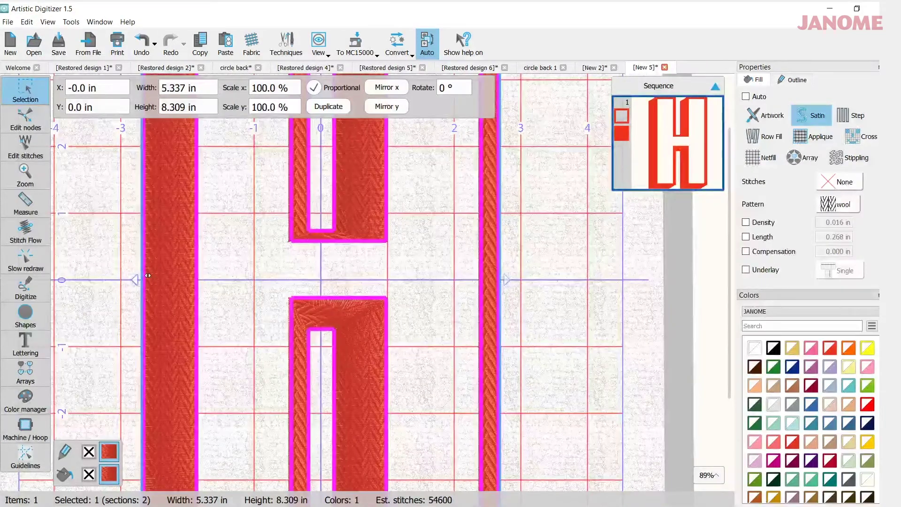
scroll(158, 288, "up", 2)
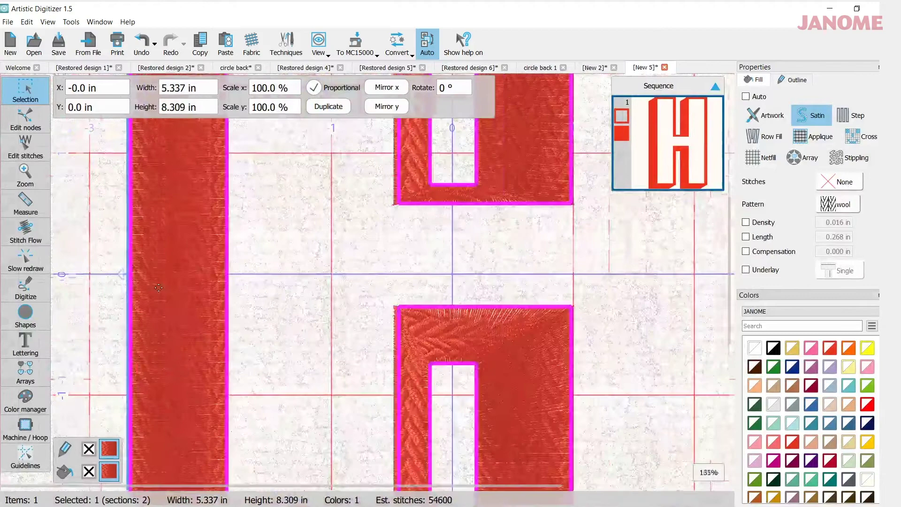
scroll(159, 287, "up", 3)
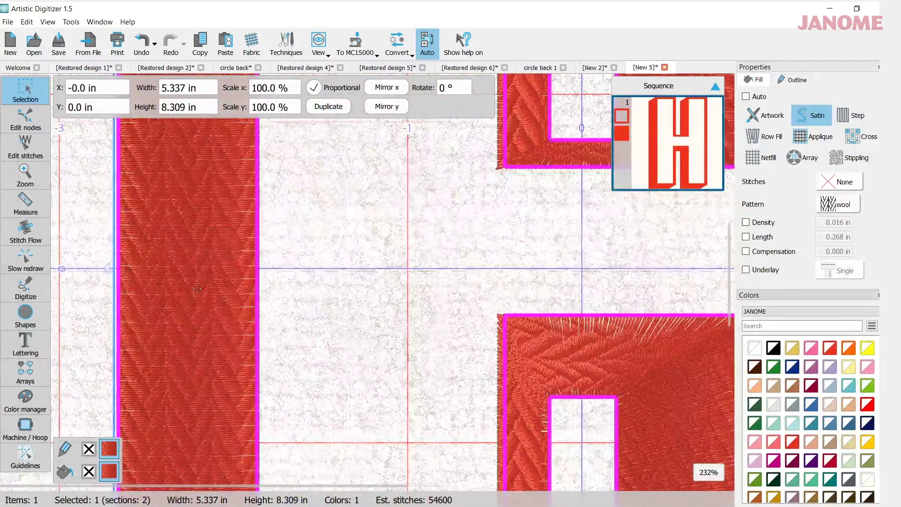
scroll(194, 267, "down", 7)
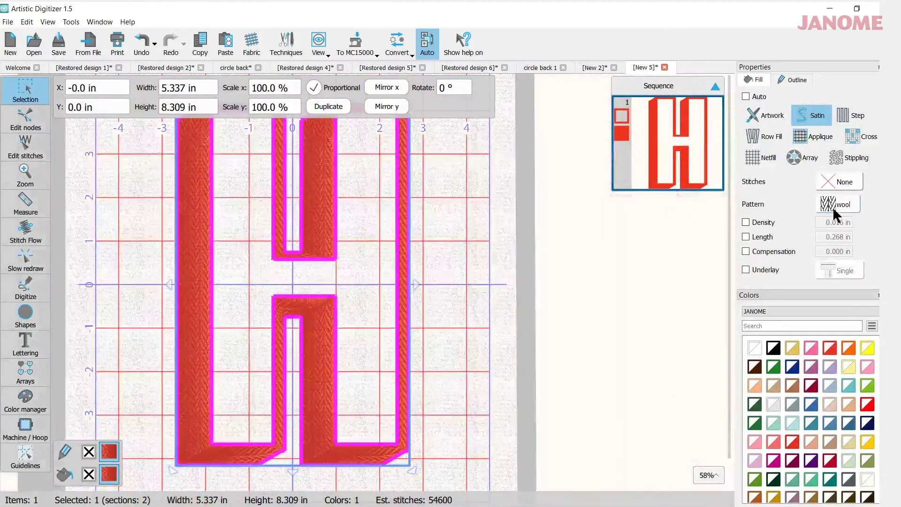
Switch the H's satin fill pattern to Arrows at 0.157 in length
left_click(841, 203)
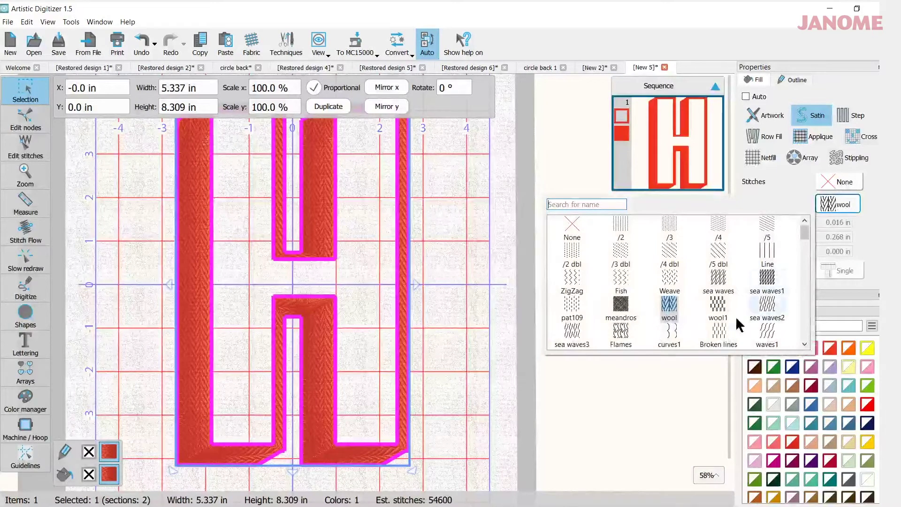
left_click_drag(805, 237, 806, 248)
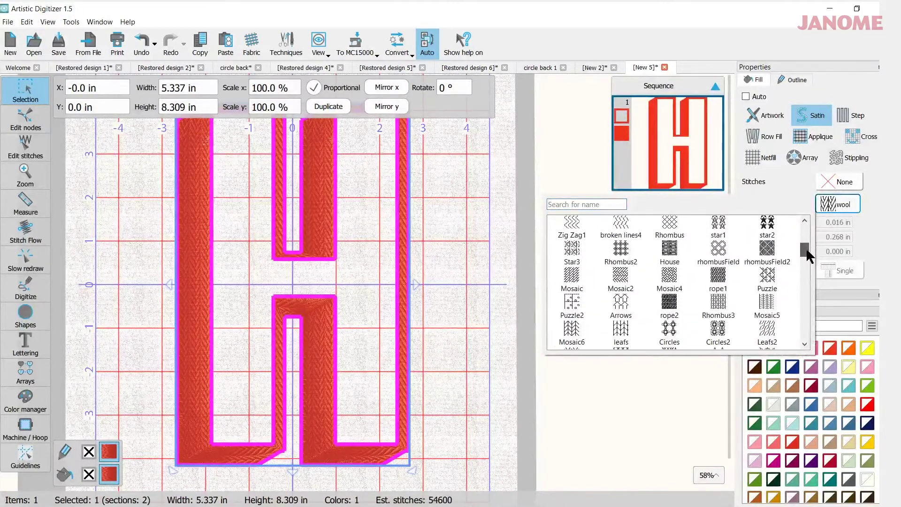
left_click(625, 308)
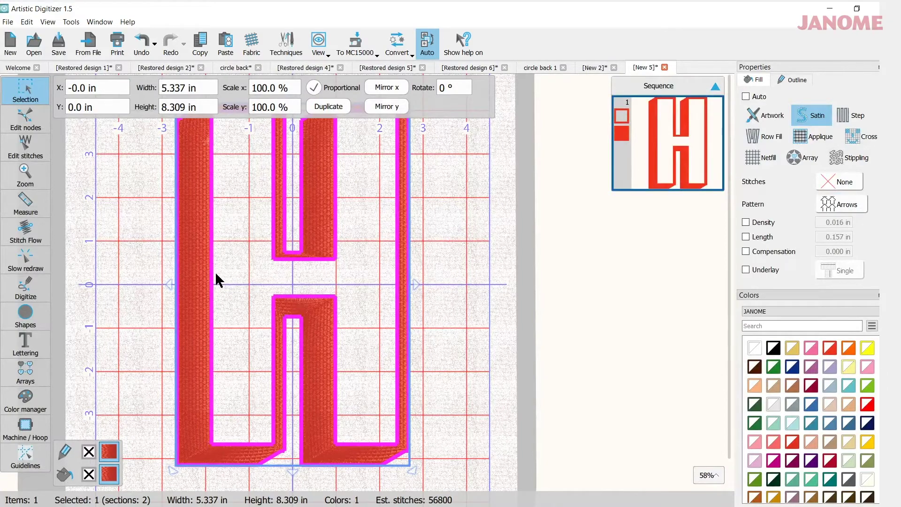
scroll(215, 280, "up", 5)
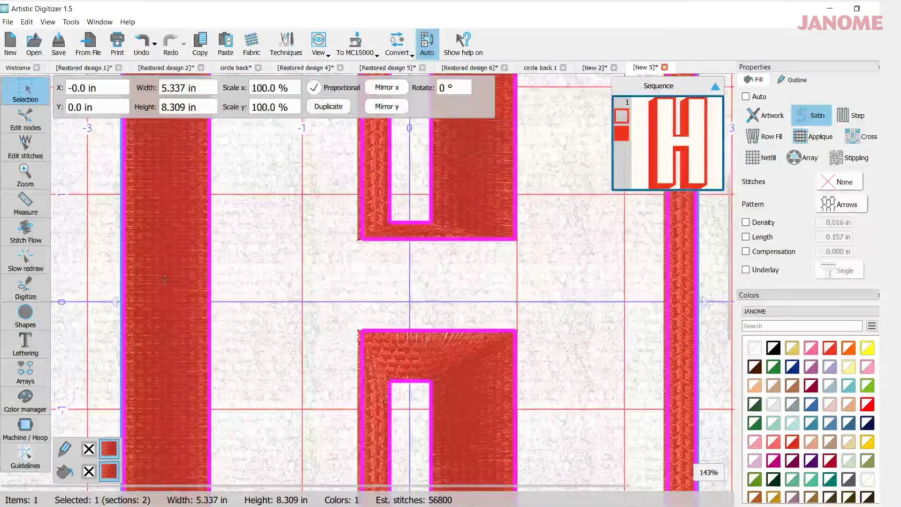
scroll(164, 279, "down", 6)
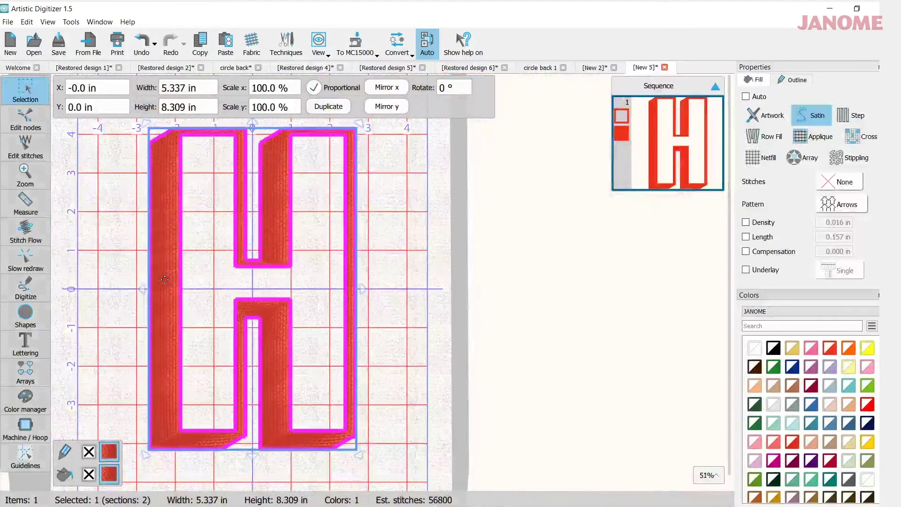
Make the H a Step fill with the circle2 pattern, about 37100 stitches
left_click(861, 117)
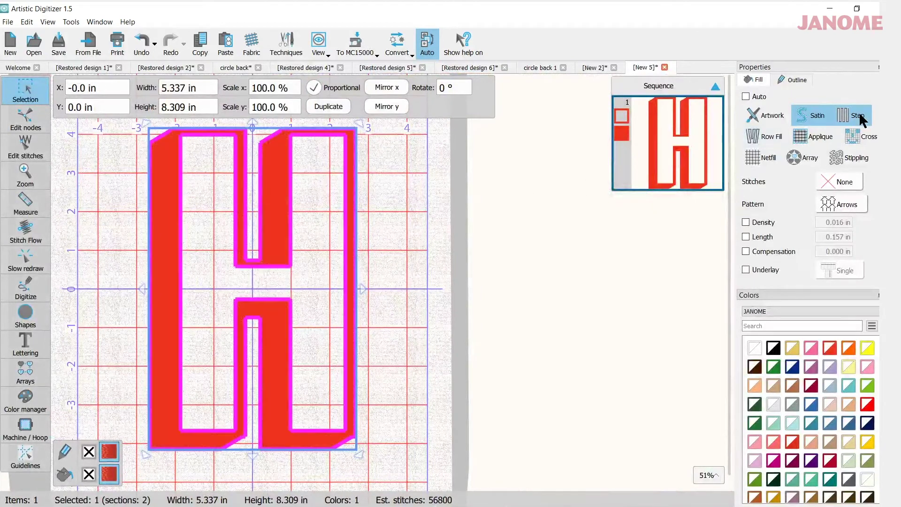
left_click(840, 207)
scroll(684, 297, "down", 5)
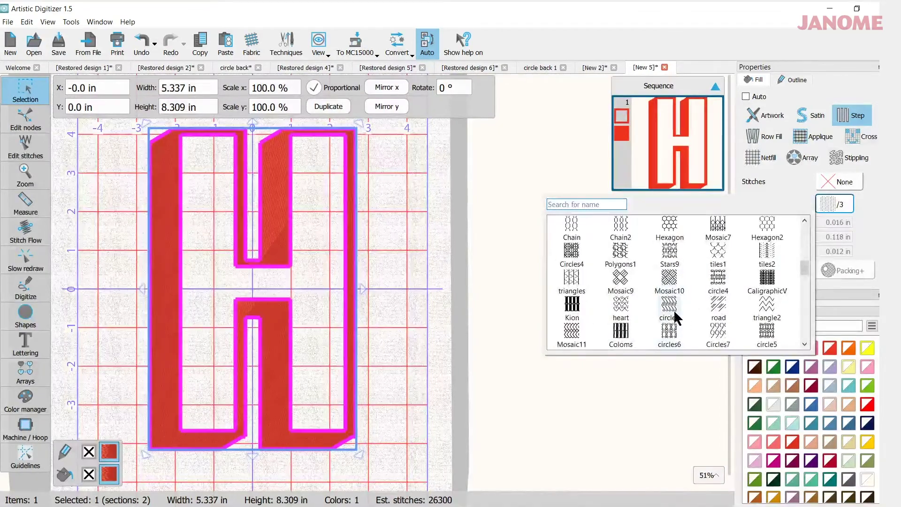
left_click(671, 304)
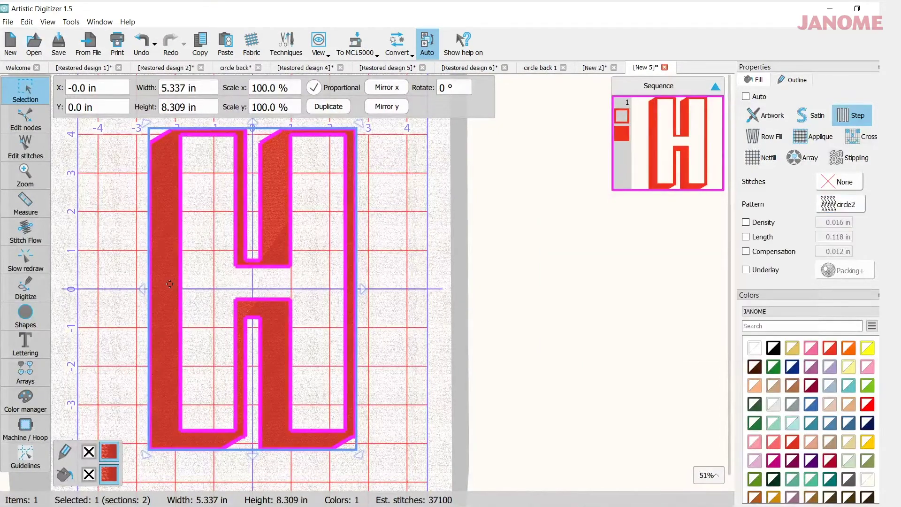
scroll(169, 283, "up", 8)
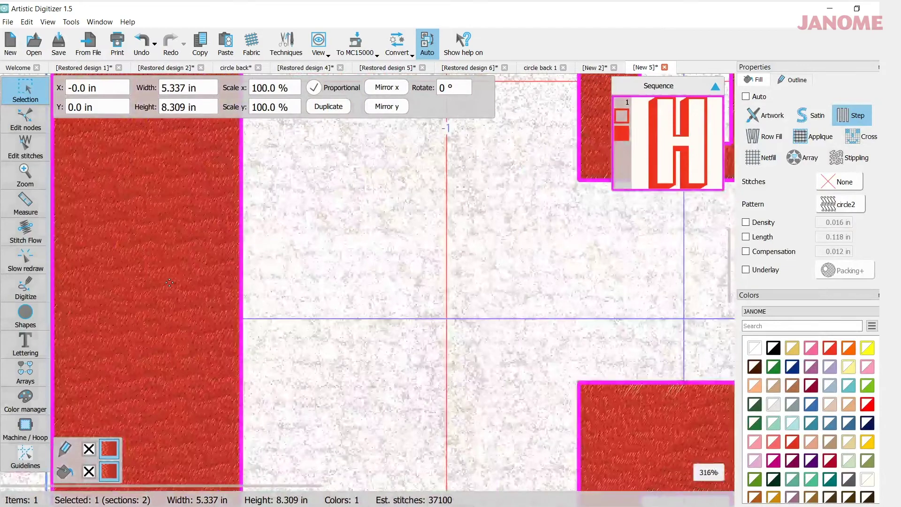
scroll(170, 283, "down", 8)
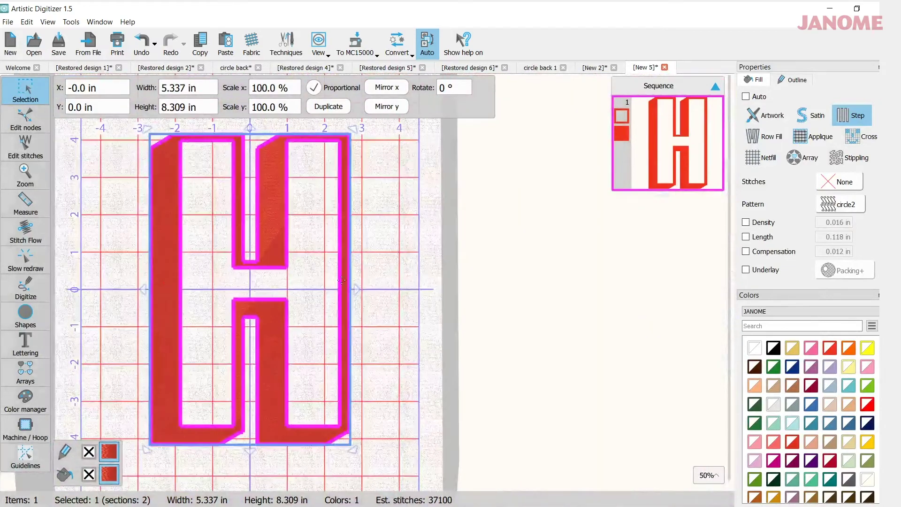
scroll(380, 279, "down", 1)
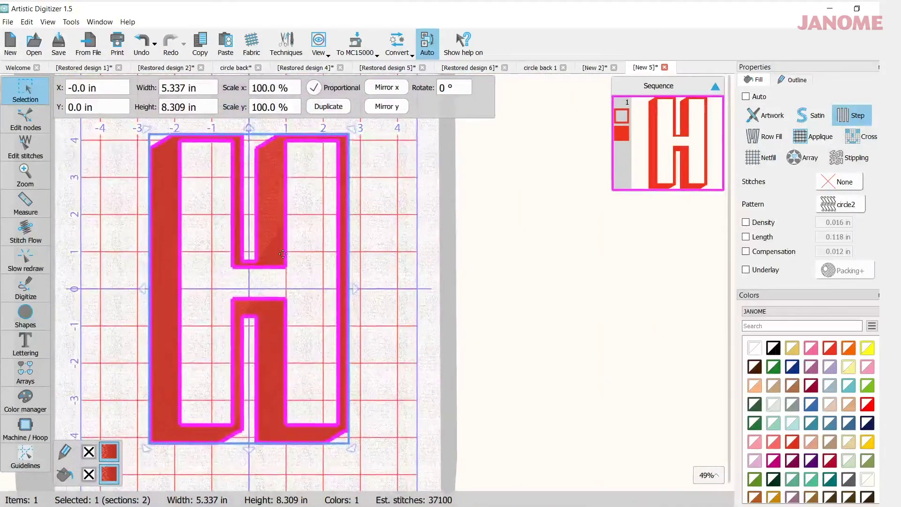
scroll(268, 254, "down", 2)
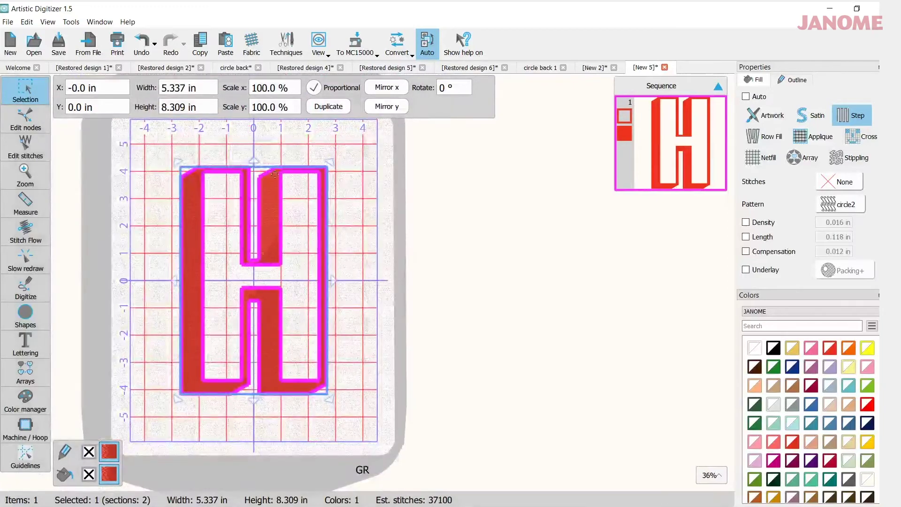
Draw a straight 7.223-in running-stitch line across the H's middle and end the shape
left_click(141, 161)
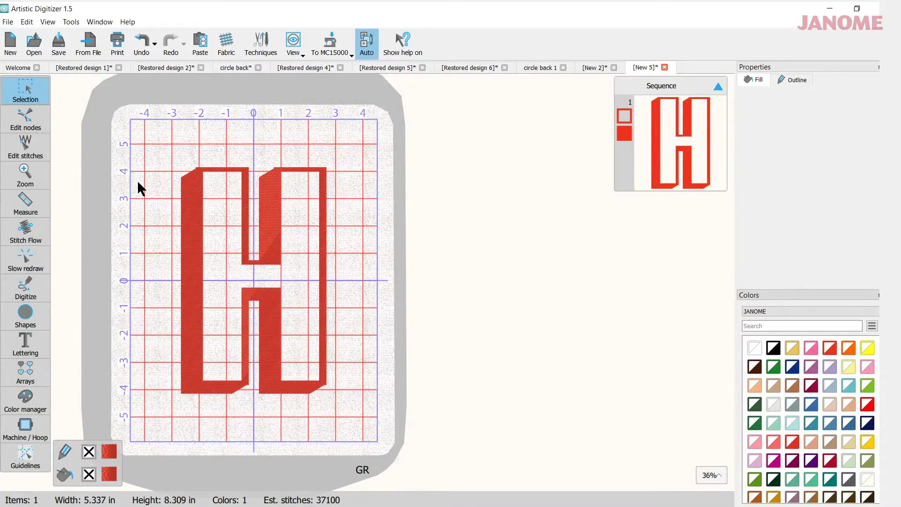
mouse_move(43, 301)
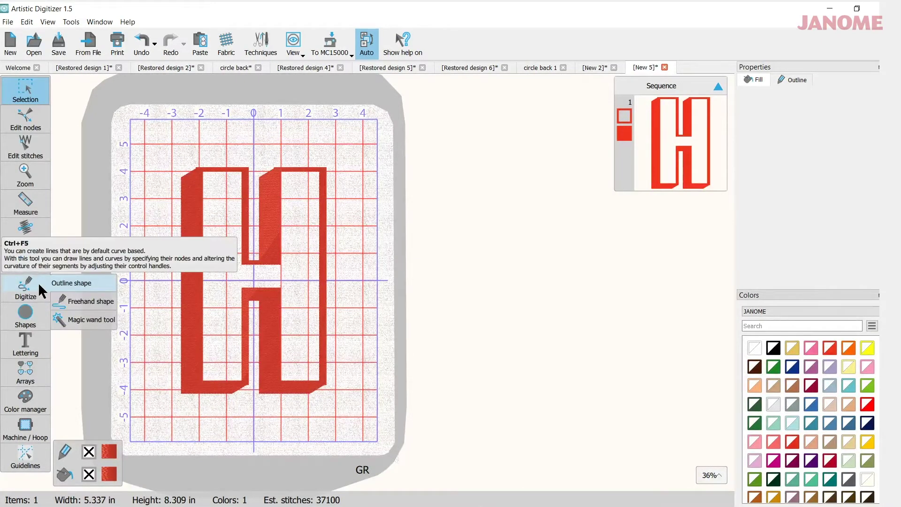
left_click(56, 287)
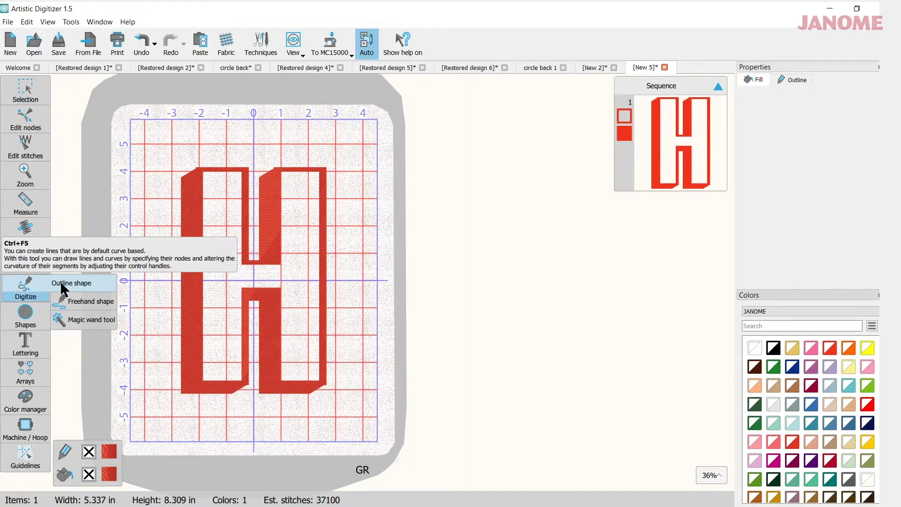
left_click(151, 280)
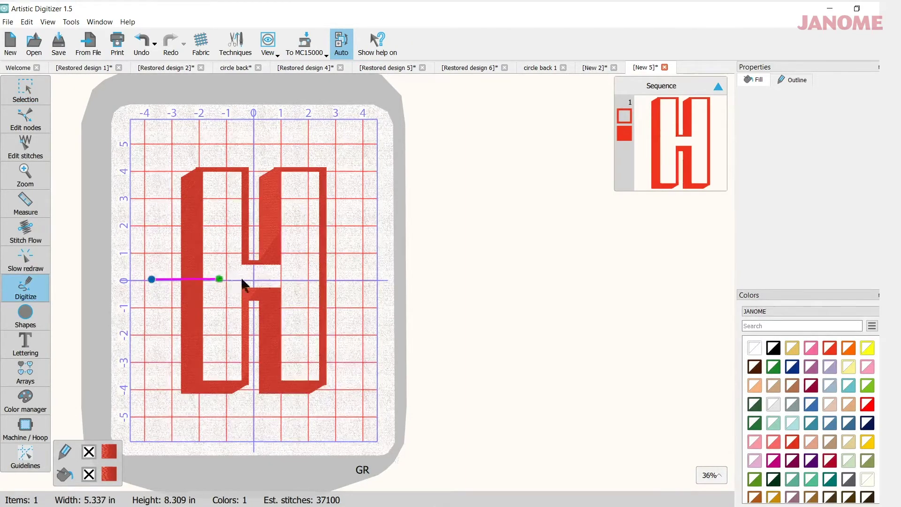
right_click(356, 280)
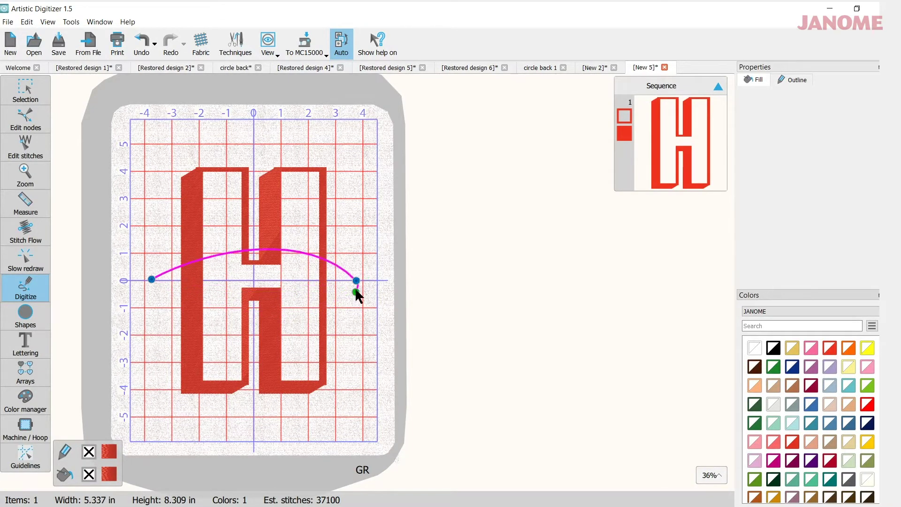
left_click(357, 280)
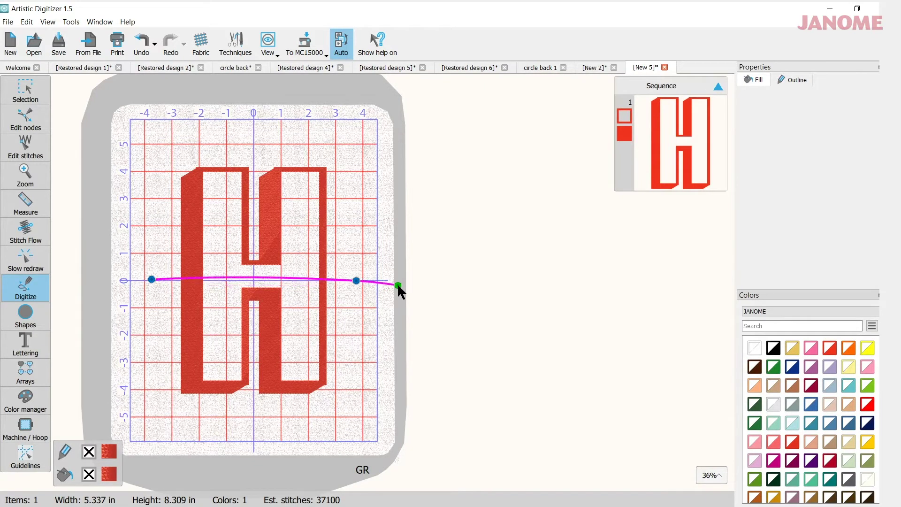
key("BackSpace")
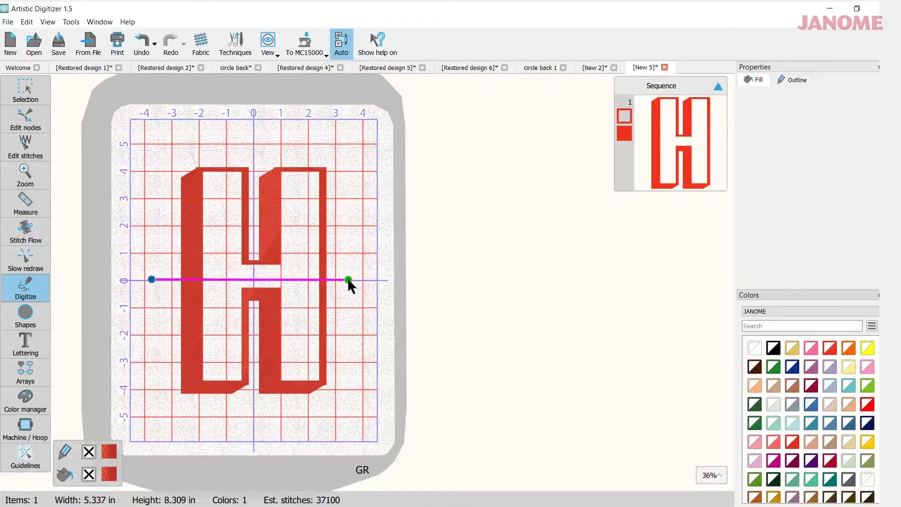
right_click(348, 284)
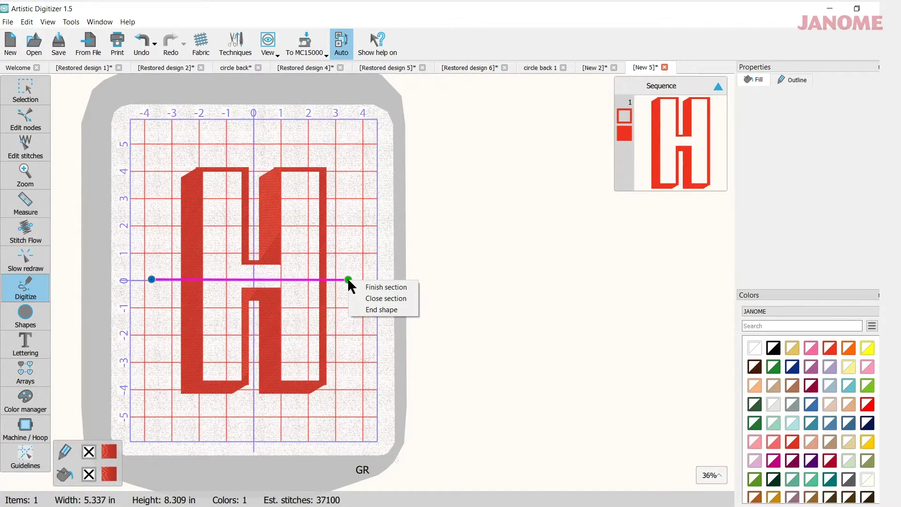
left_click(369, 310)
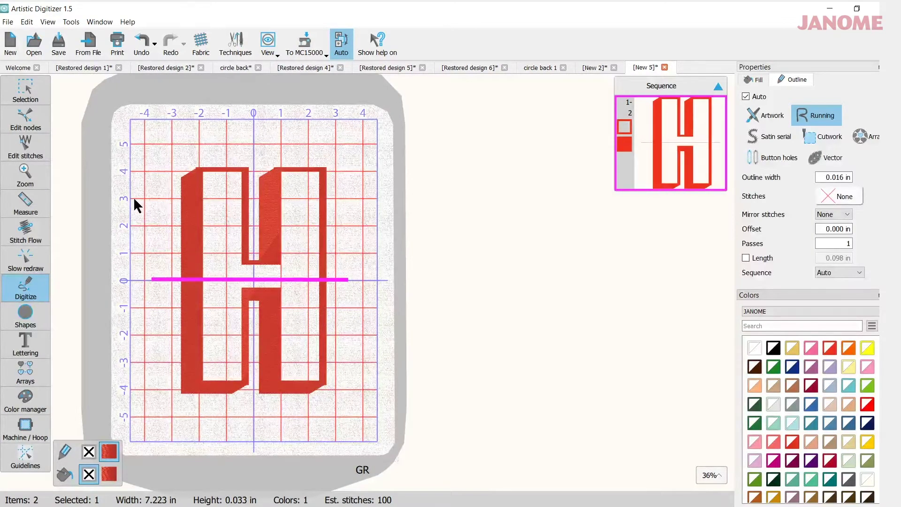
left_click(131, 135)
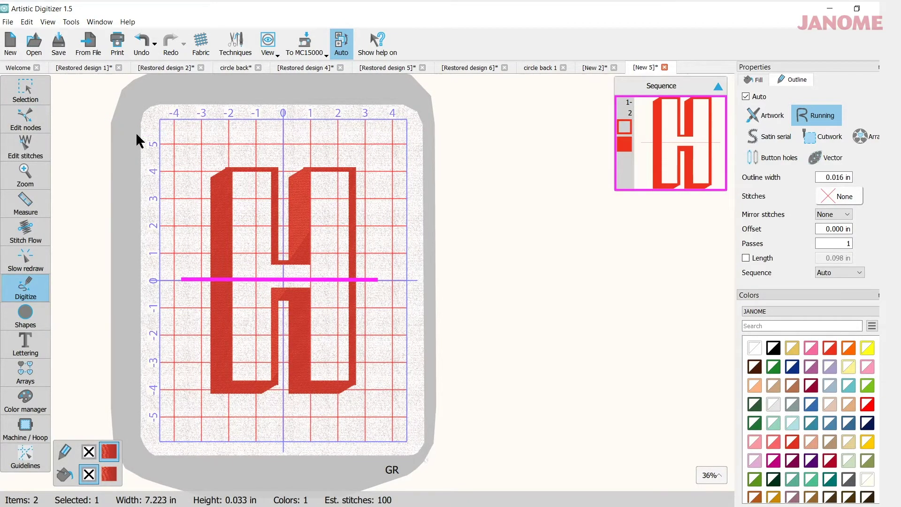
With the Selection tool, select the H and the horizontal cutting line together
mouse_move(17, 96)
left_click(22, 94)
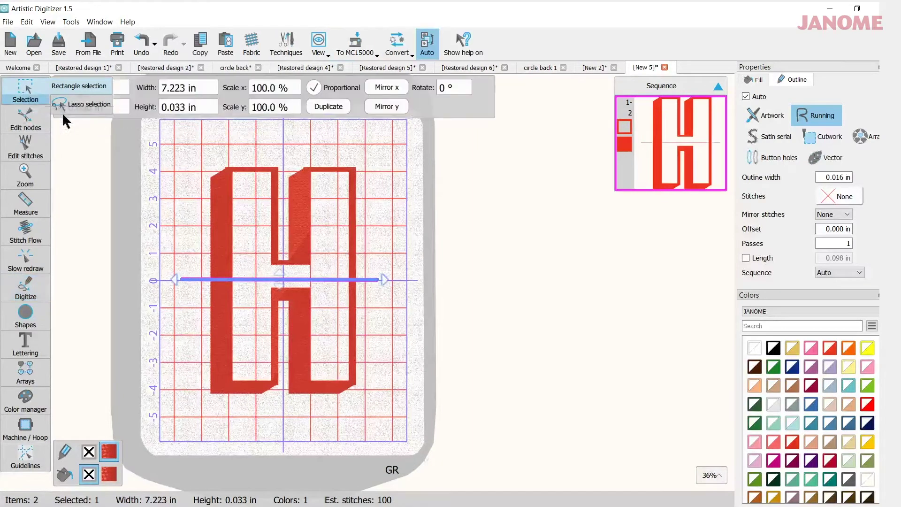
left_click_drag(160, 141, 424, 428)
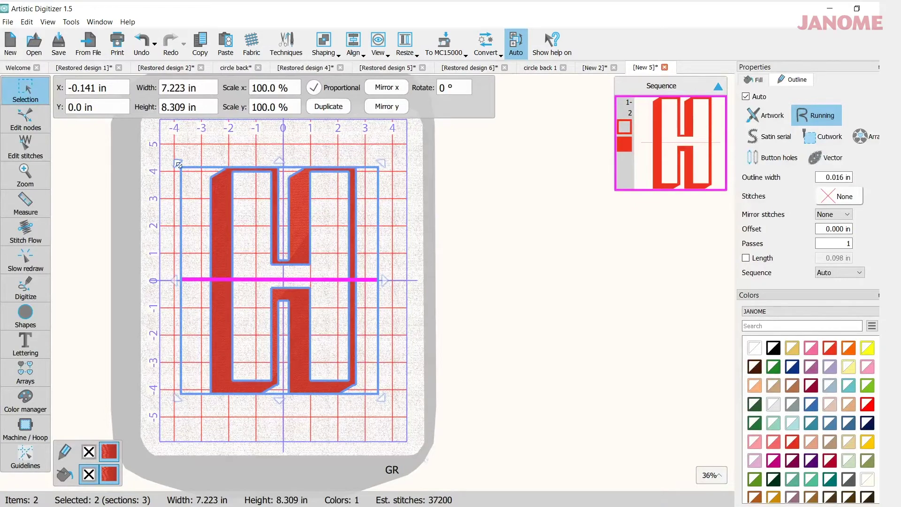
left_click(376, 430)
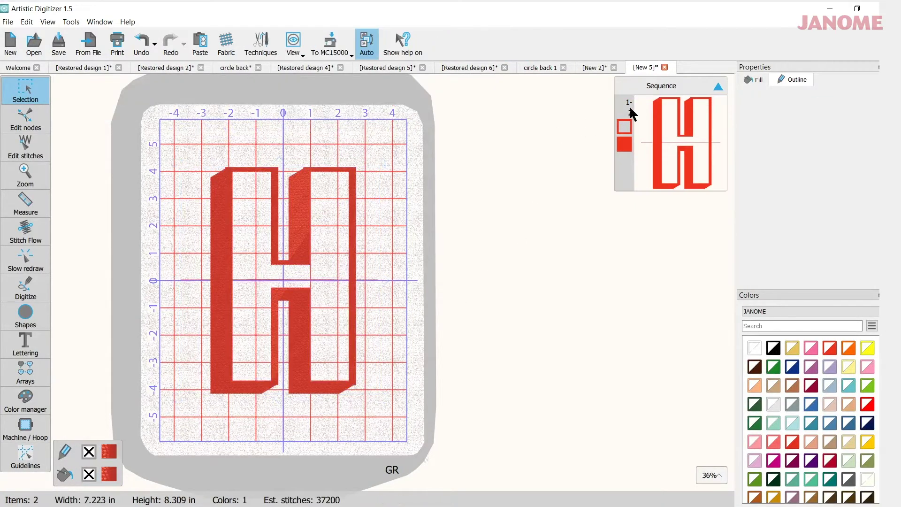
left_click(688, 143)
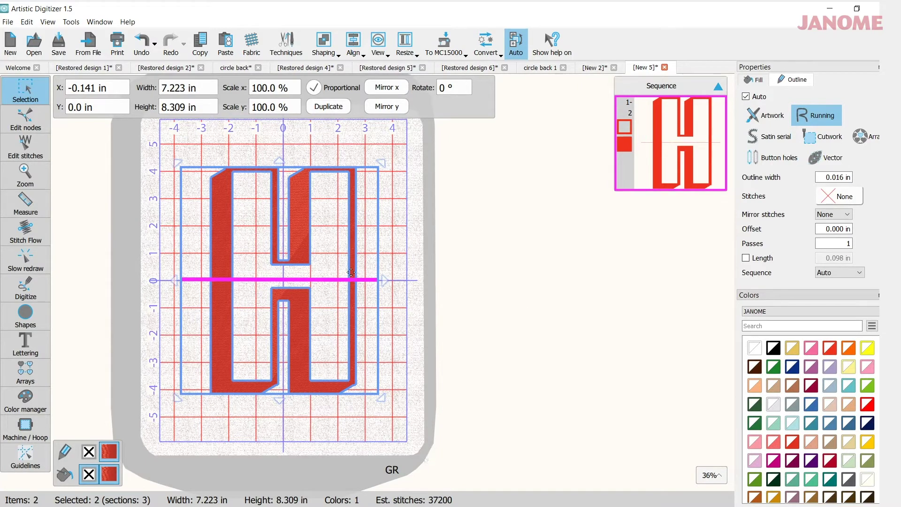
Apply Knife to split the H along the line, then deselect to check the halves
right_click(330, 224)
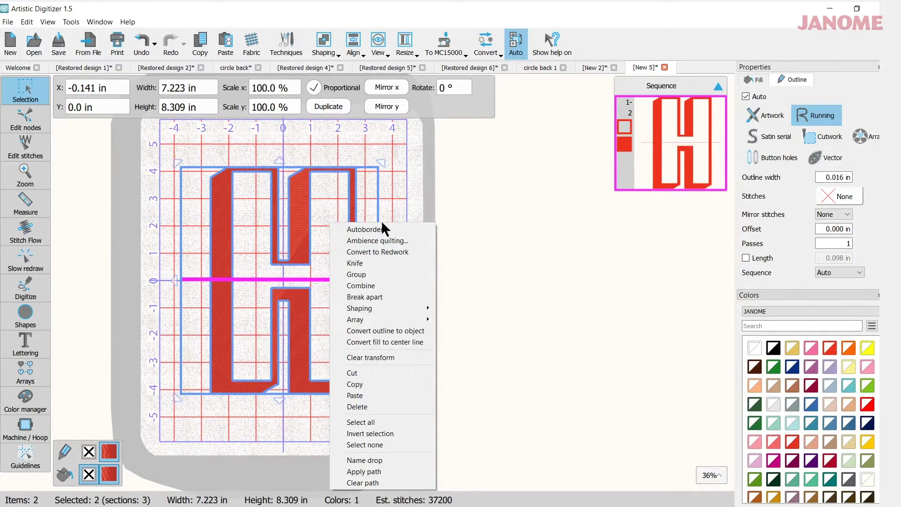
left_click(364, 165)
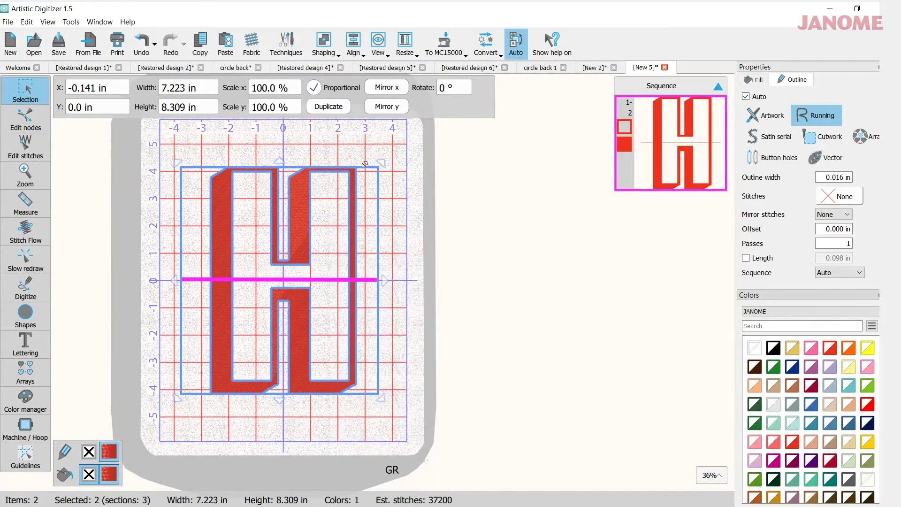
right_click(332, 219)
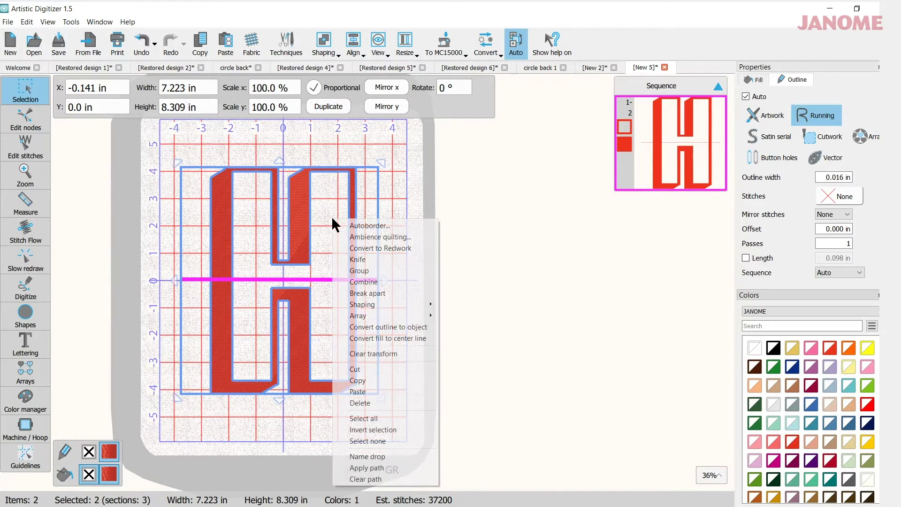
left_click(357, 259)
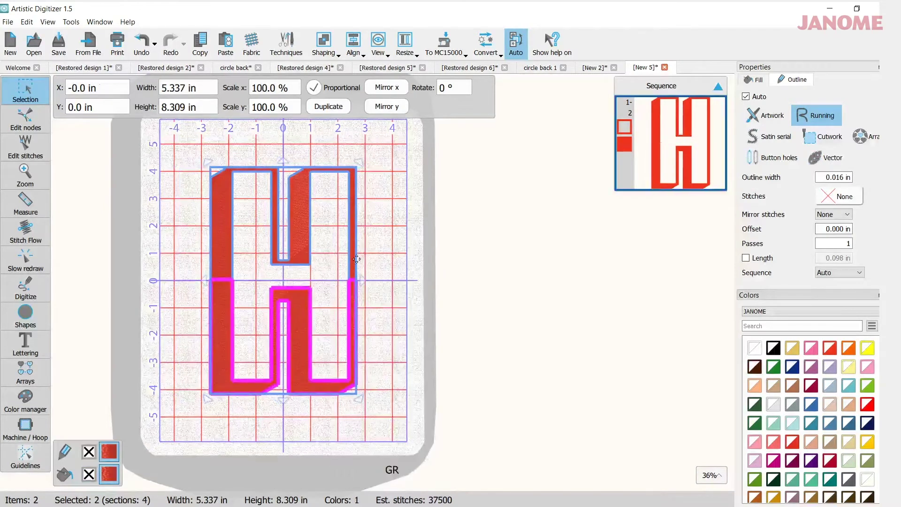
left_click(406, 251)
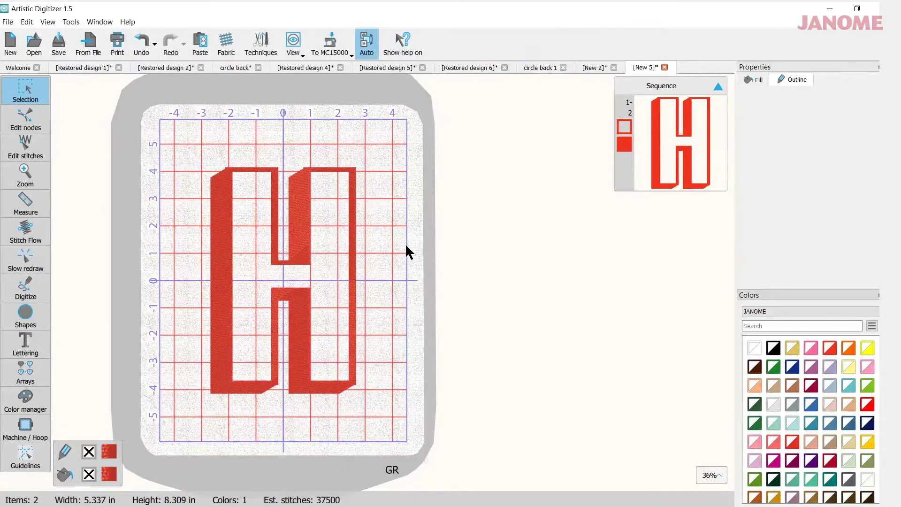
Nudge the lower H piece down four steps with the Down arrow
left_click(232, 236)
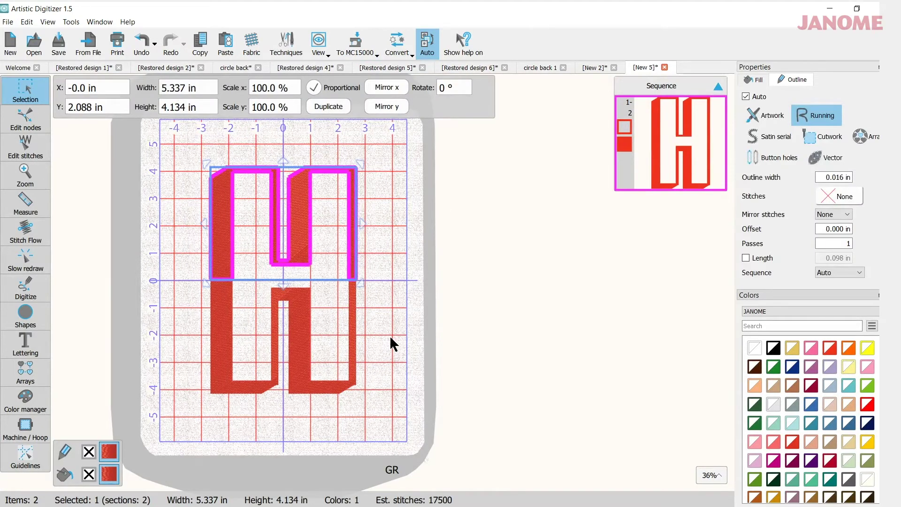
left_click(300, 360)
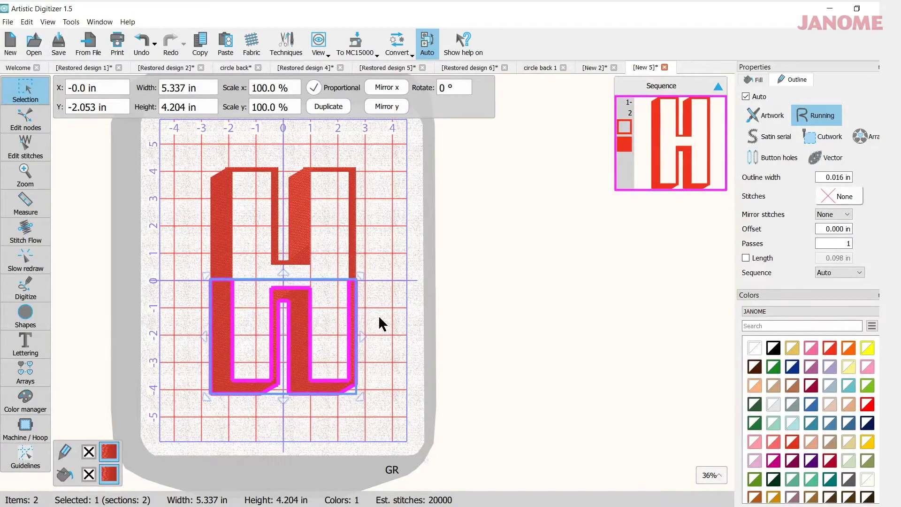
key("Down")
key("Down")
key("Down")
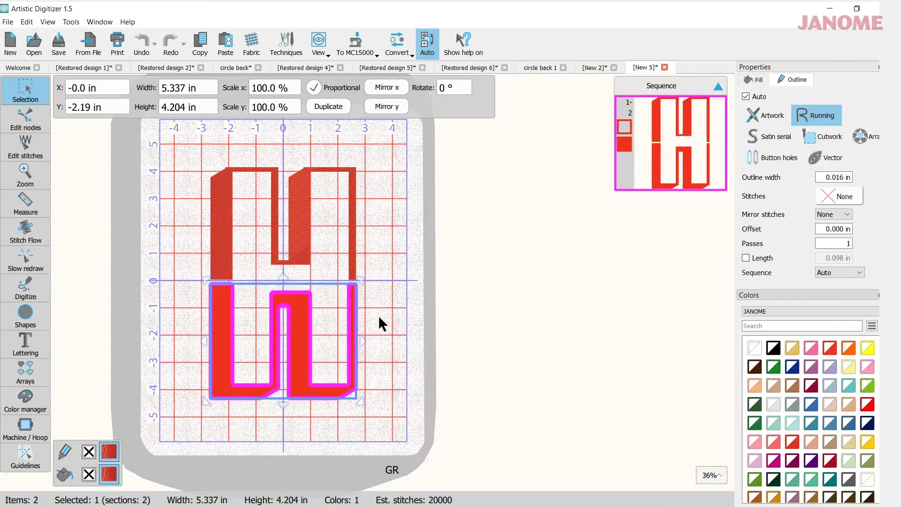
key("Down")
key("Down")
key("Down")
key("Down")
key("Down")
key("Down")
key("Down")
key("Down")
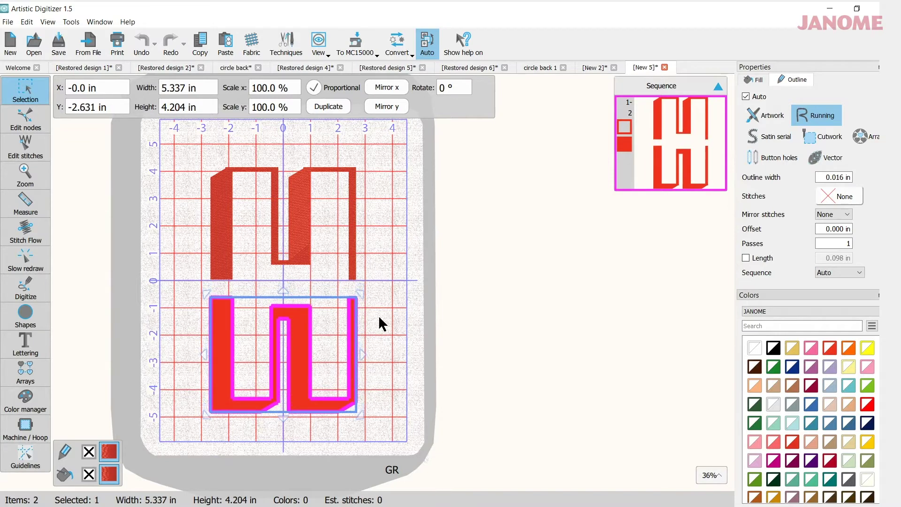
key("Down")
key("Down")
key("Down")
key("Down")
key("Down")
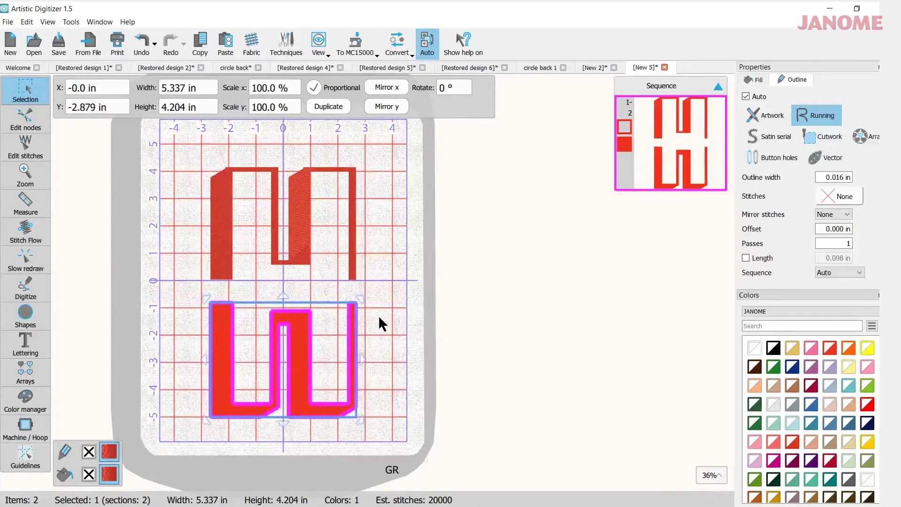
key("Down")
Nudge the upper H piece up three steps, raising it to Y 2.942 in
left_click(302, 192)
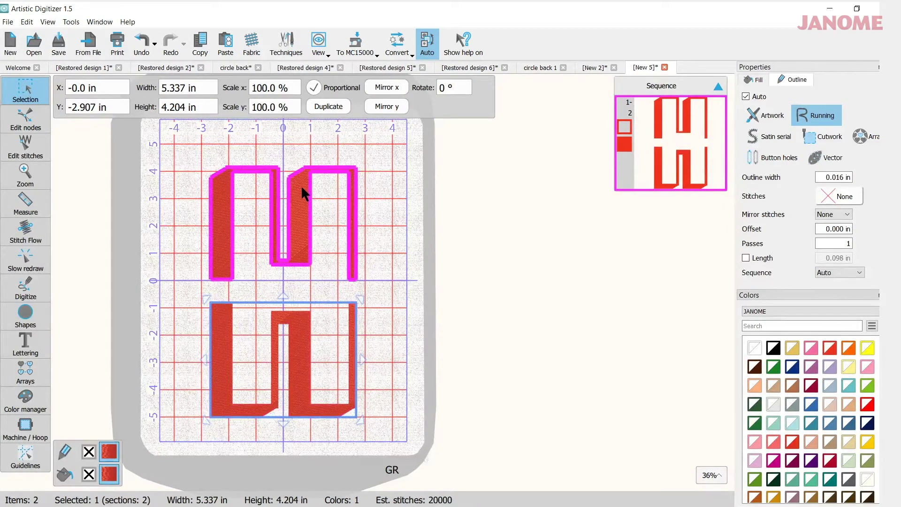
left_click(302, 187)
key("Up")
key("Up")
key("Up")
key("Up")
key("Up")
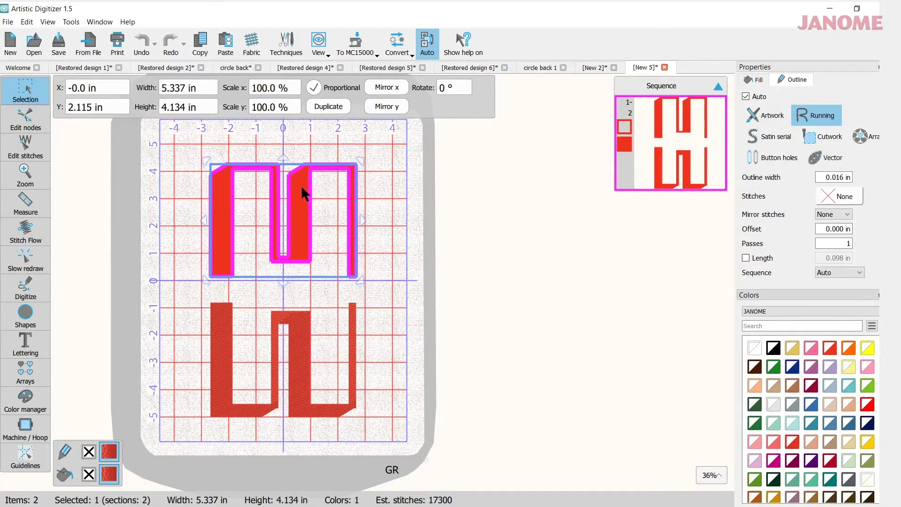
key("Up")
key("Up")
key("Up")
key("Up")
key("Up")
key("Up")
key("Up")
key("Up")
key("Up")
key("Up")
key("Up")
key("Up")
key("Up")
key("Up")
key("Up")
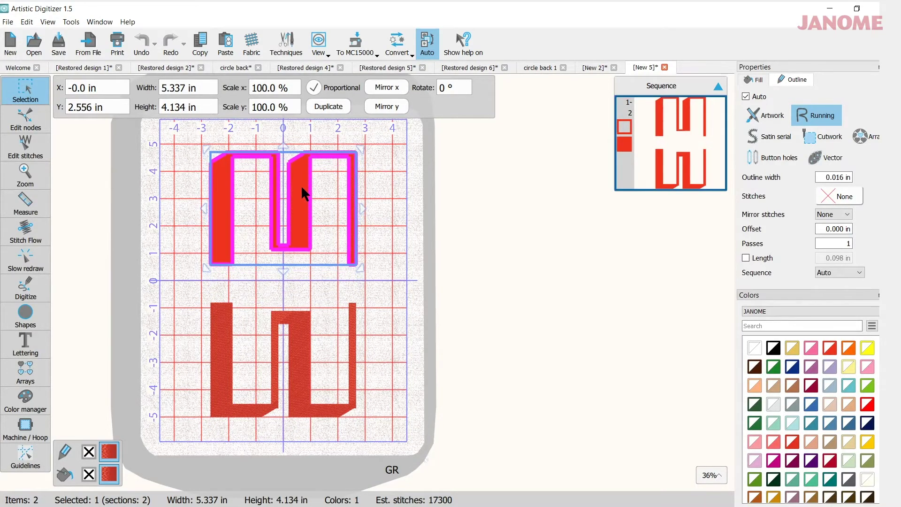
key("Up")
key("Up")
key("Up")
key("Up")
key("Up")
key("Up")
key("Up")
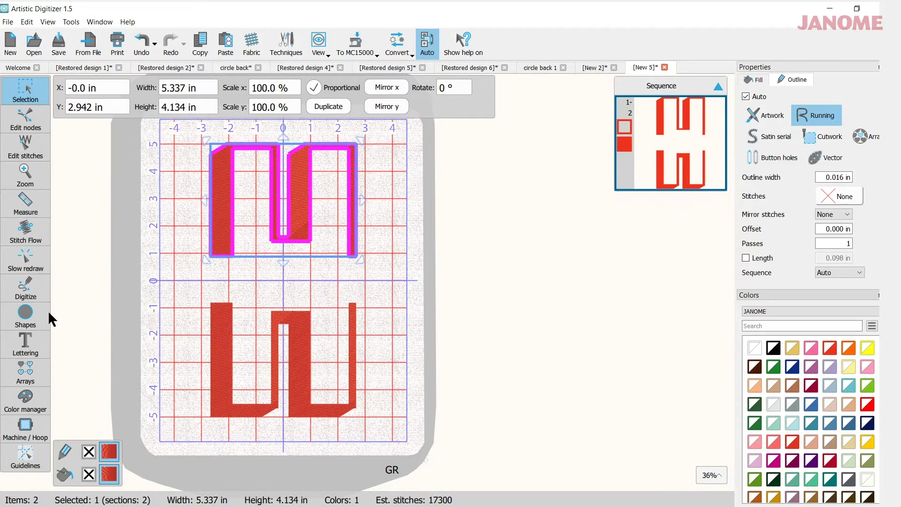
Create lettering in the xpg119 script font reading 'Rick & Anne'
mouse_move(37, 301)
mouse_move(37, 349)
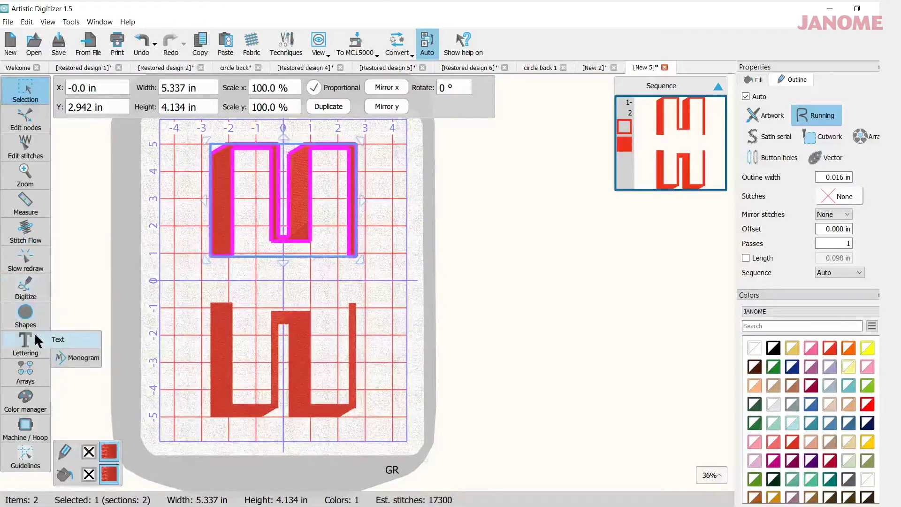
left_click(59, 339)
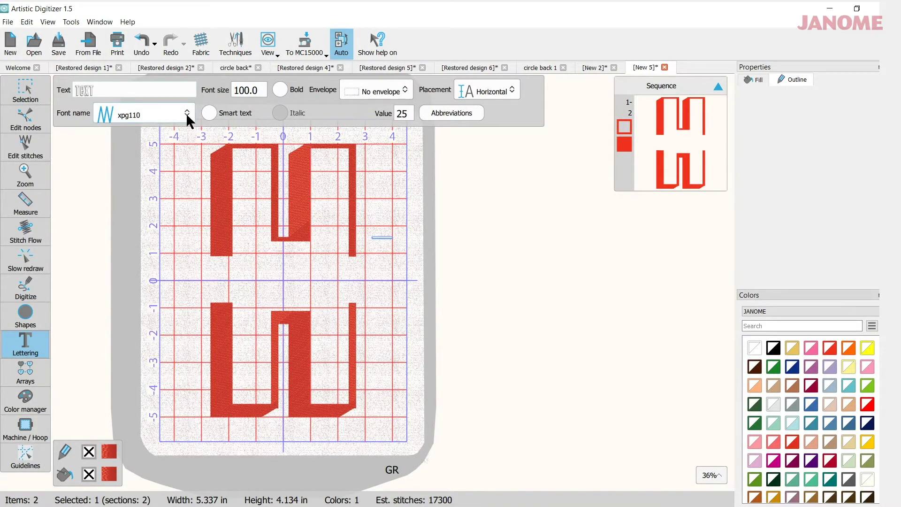
left_click(187, 114)
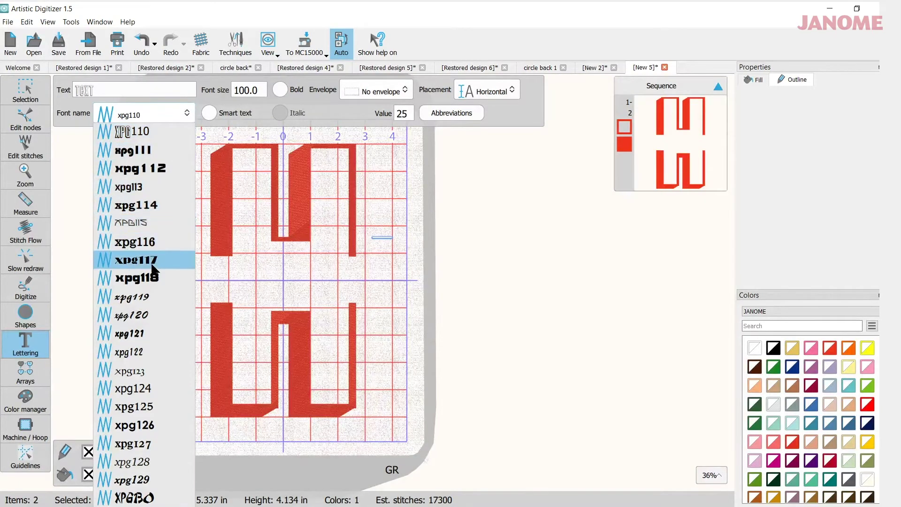
left_click(125, 303)
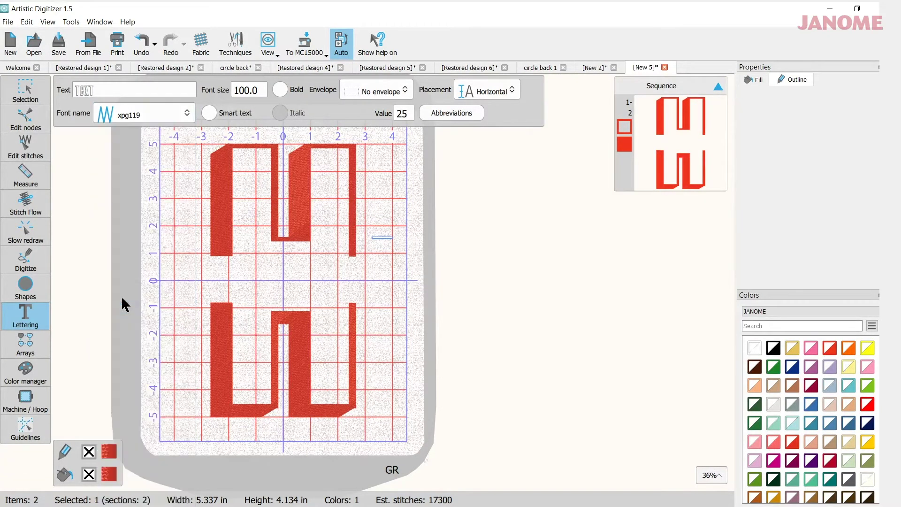
left_click(87, 90)
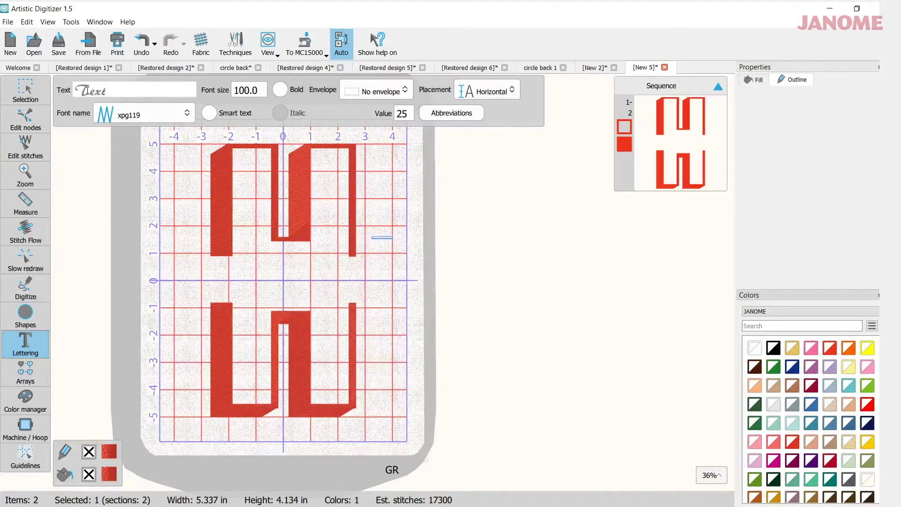
type("R")
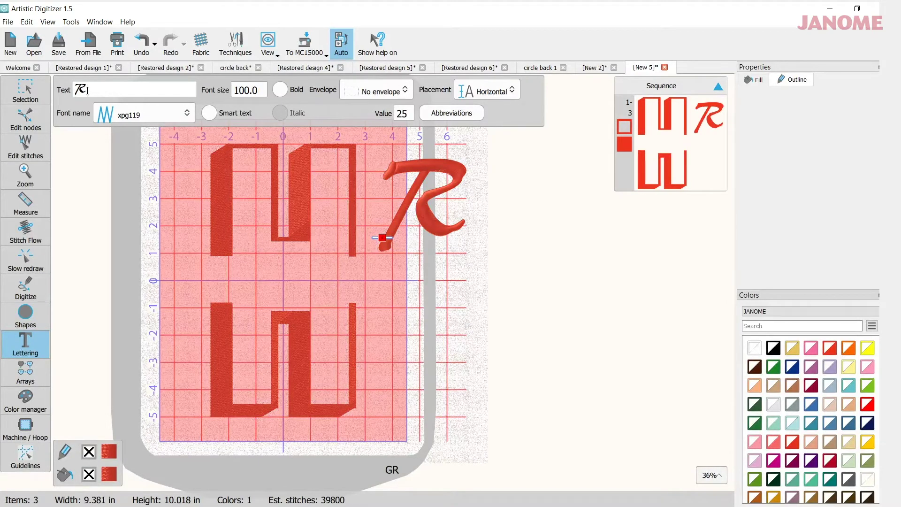
type("ick")
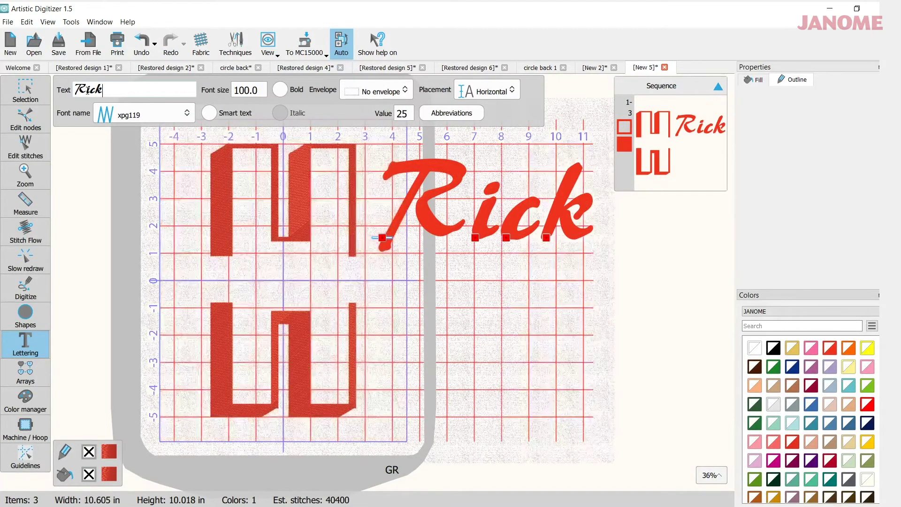
type(" &")
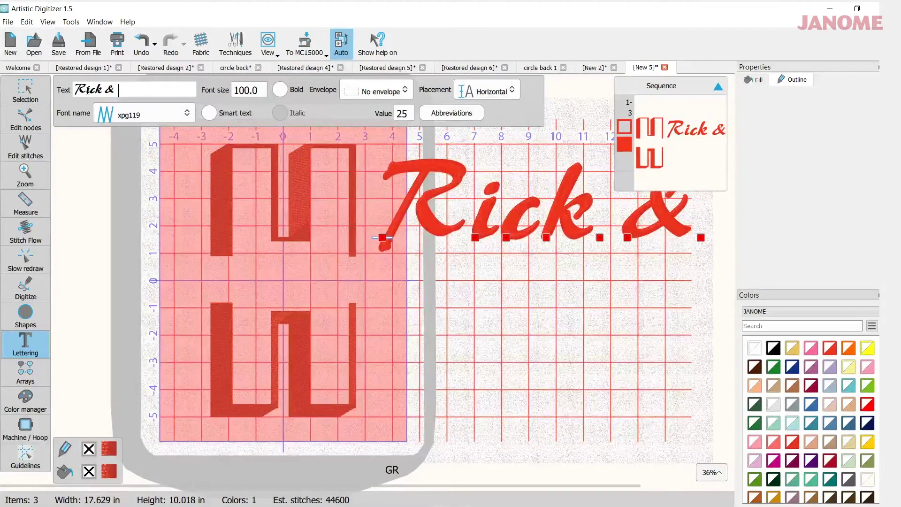
type(" Anne")
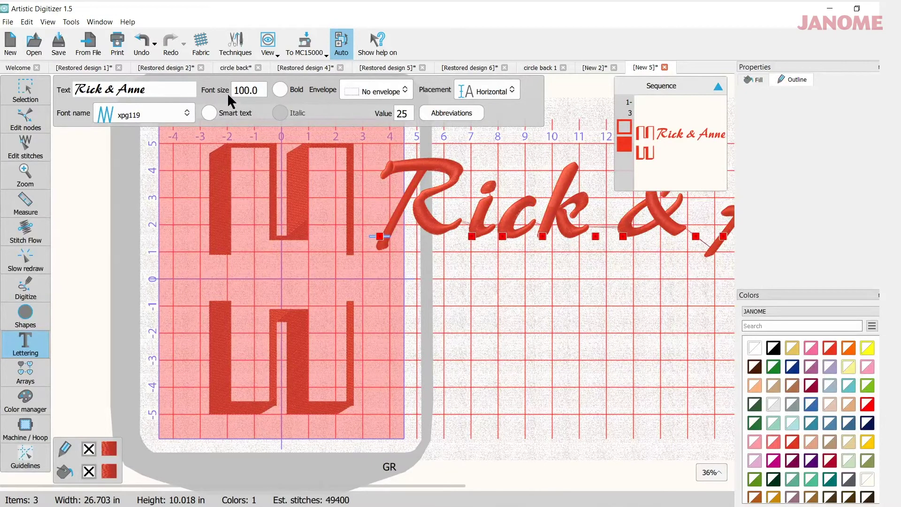
Set the lettering font size to 40 and undo the accidental move of the letter c
left_click_drag(234, 90, 250, 90)
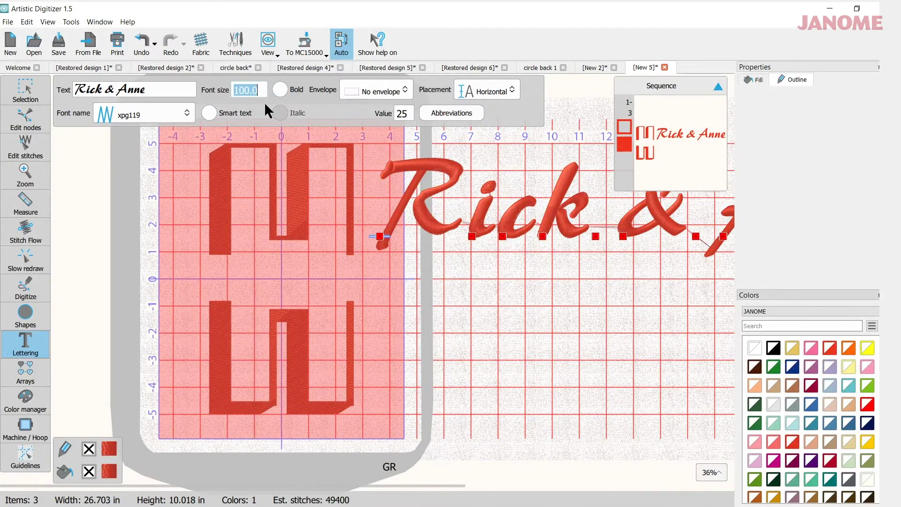
type("40")
key("Return")
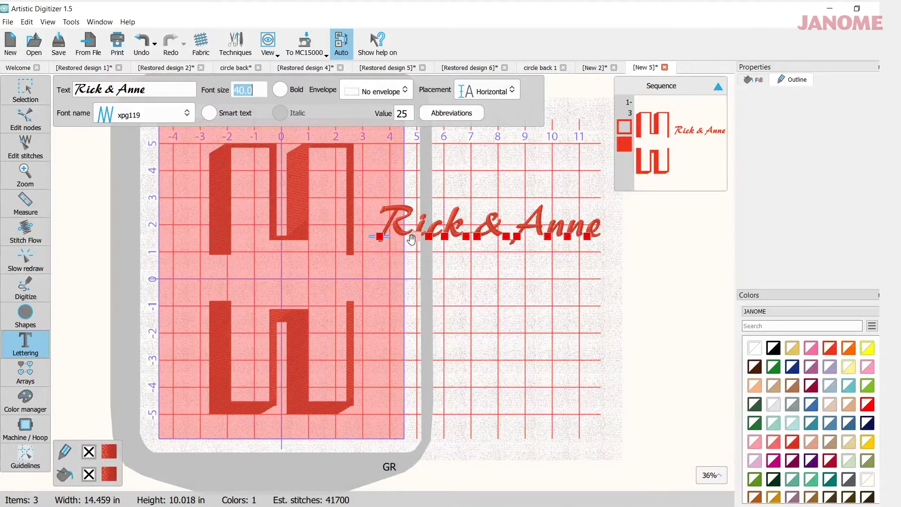
left_click_drag(429, 236, 316, 281)
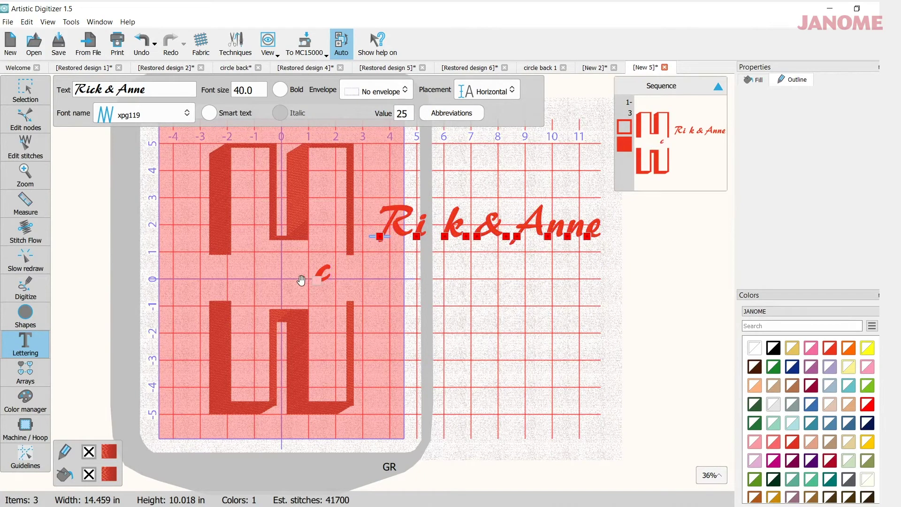
left_click(142, 47)
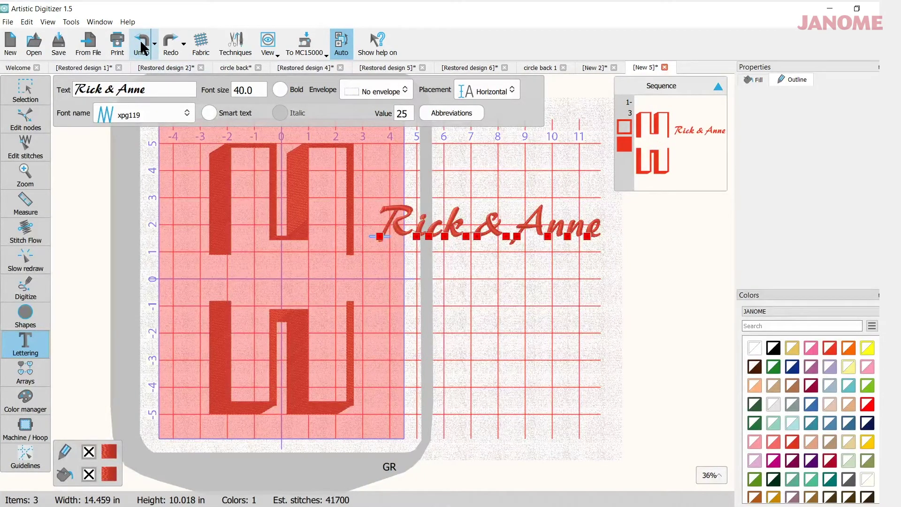
Drag the 'Rick & Anne' lettering into the H's middle gap, giving an 8.224 × 10.018 in design
left_click(27, 97)
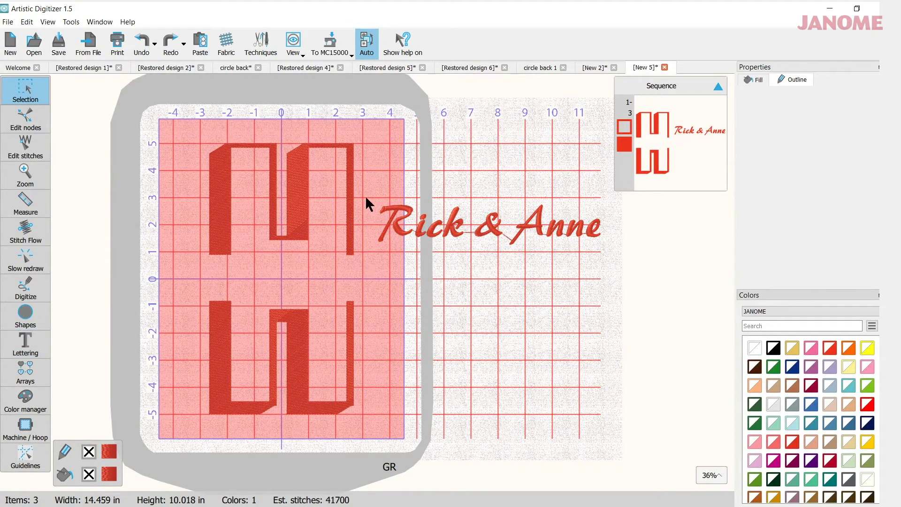
left_click_drag(385, 250, 614, 267)
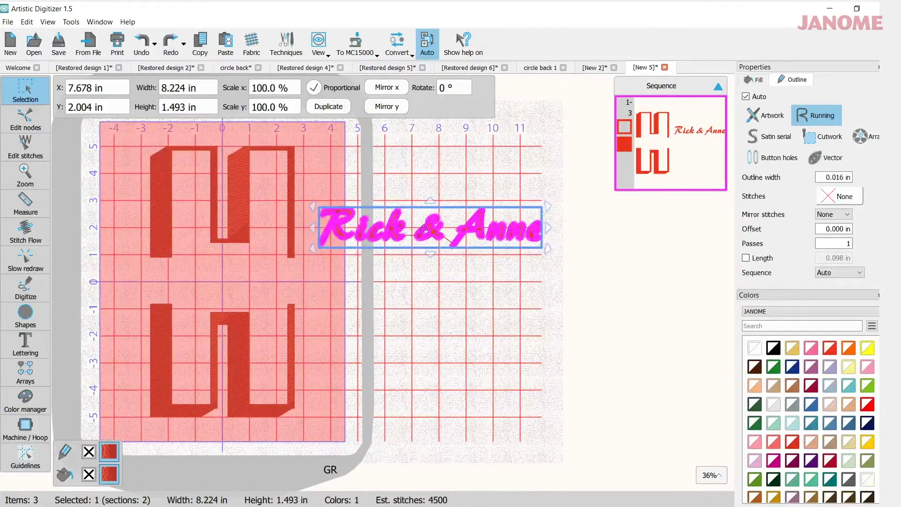
left_click_drag(423, 229, 225, 283)
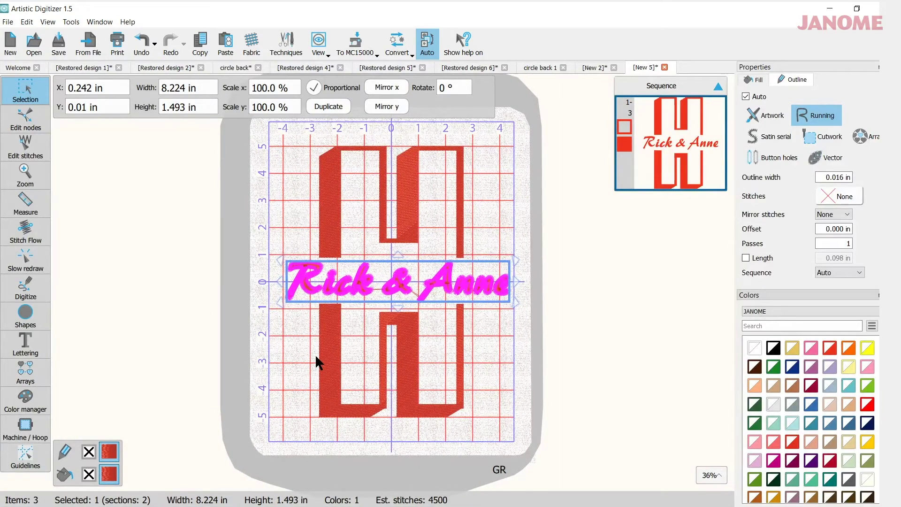
scroll(317, 361, "up", 1)
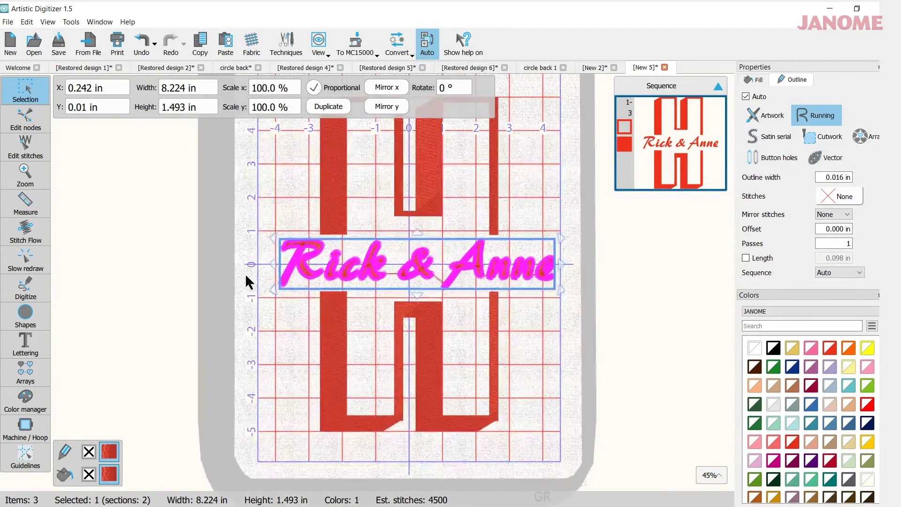
left_click(542, 325)
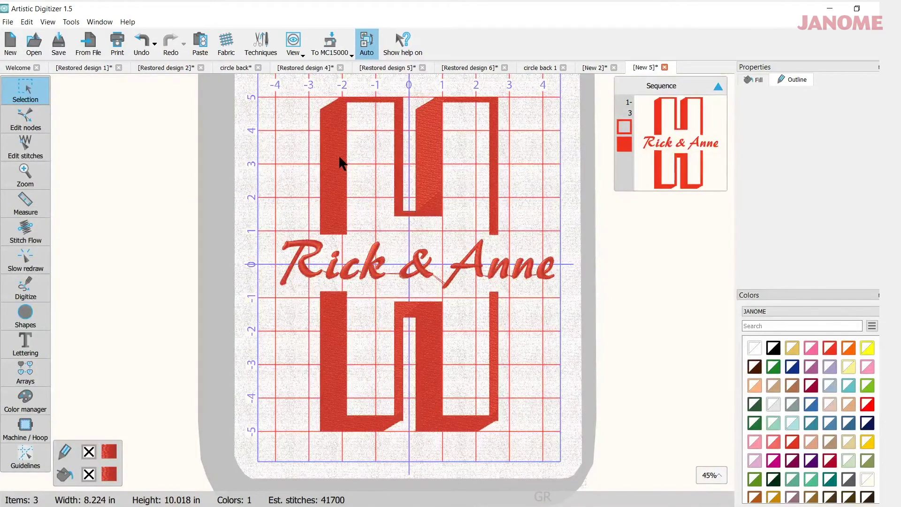
Draw a horizontal outline-shape line across the top H half at about 3 in
mouse_move(47, 291)
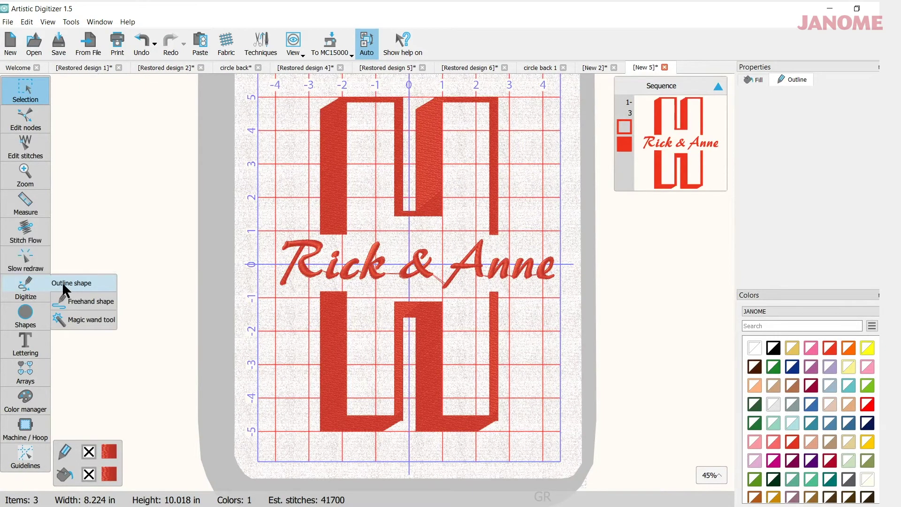
left_click(62, 284)
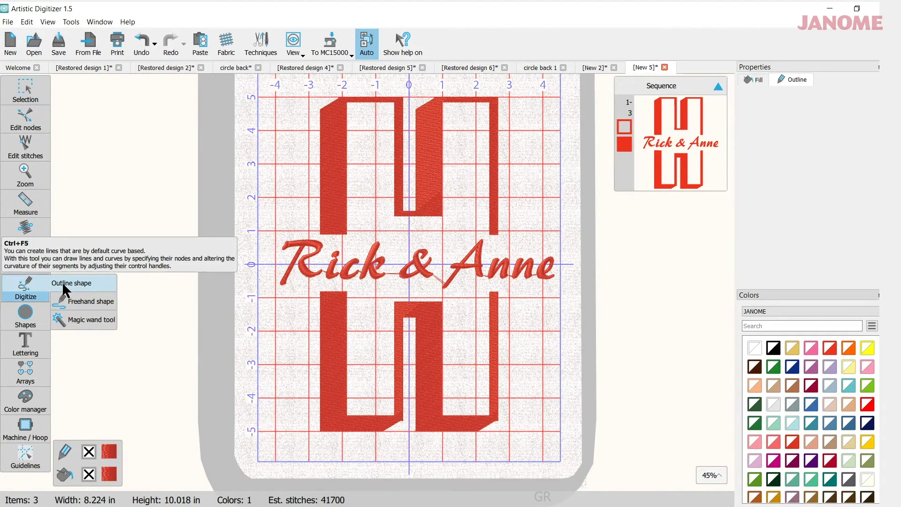
left_click(288, 162)
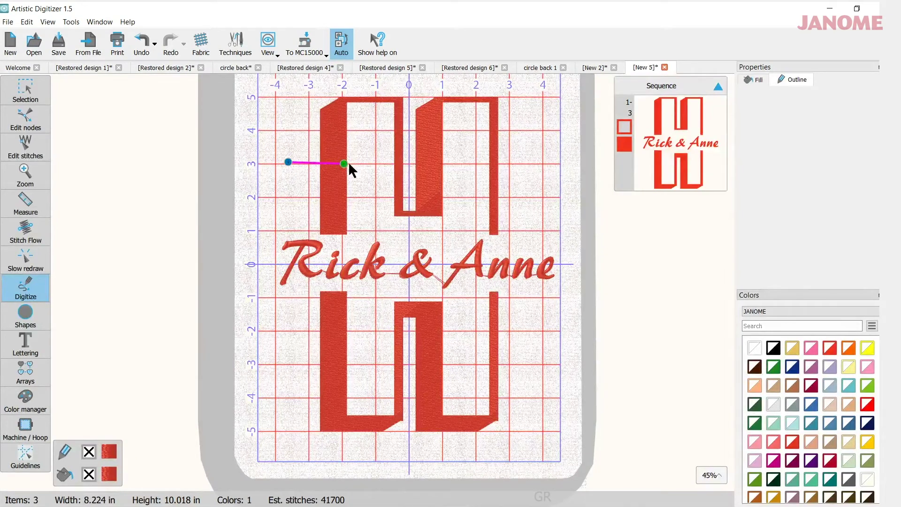
right_click(521, 163)
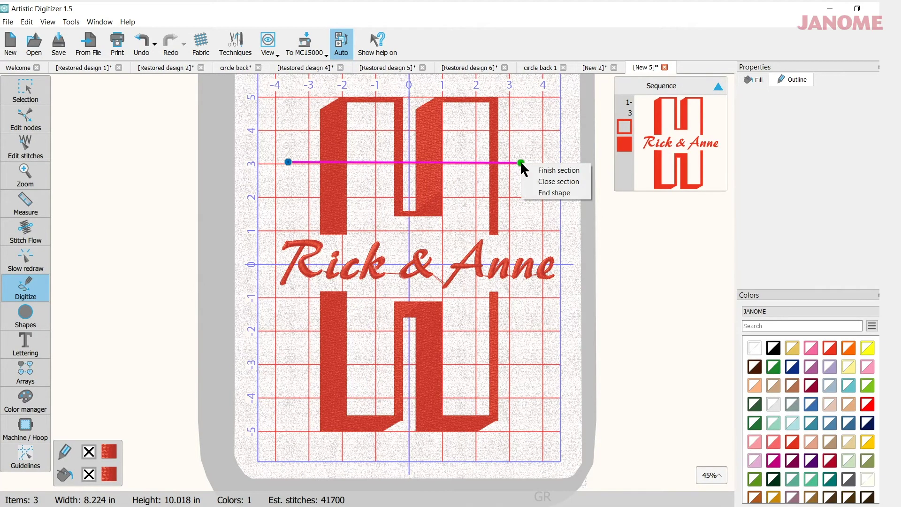
left_click(548, 197)
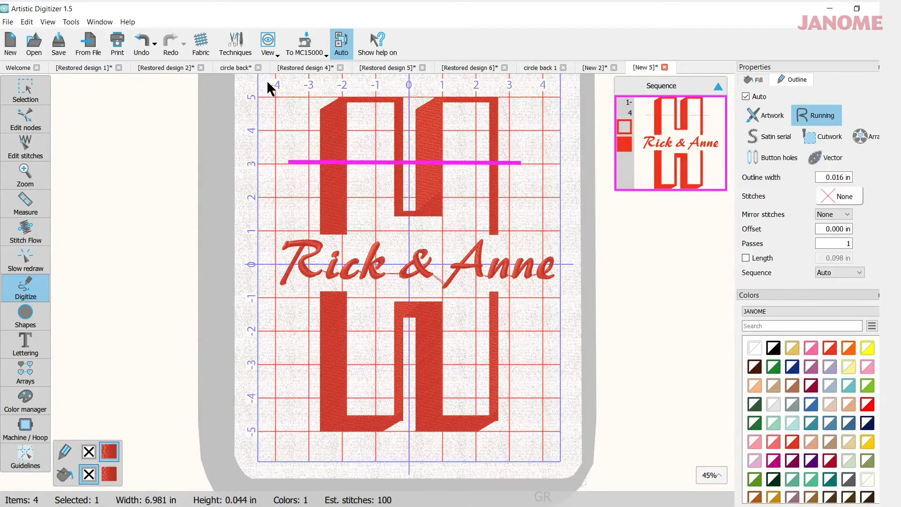
Select the top half with the new line and Knife it into pieces
left_click(28, 94)
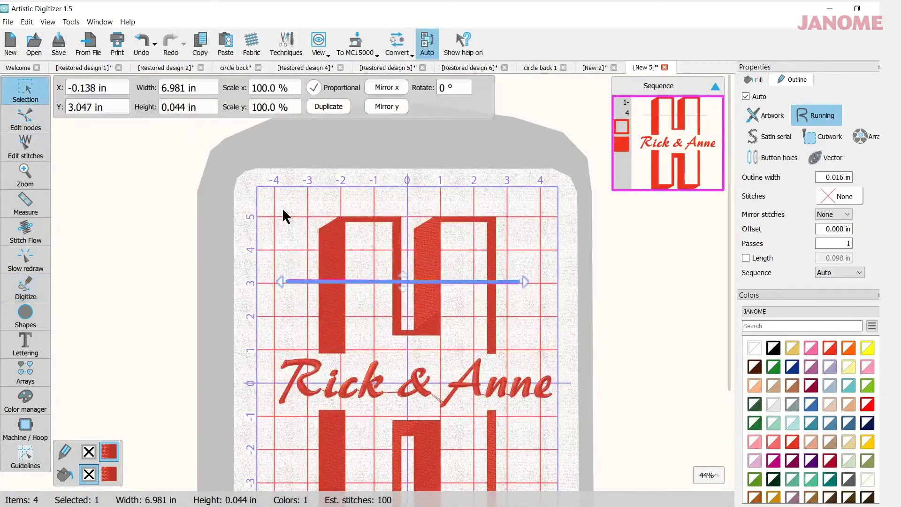
left_click_drag(262, 183, 531, 358)
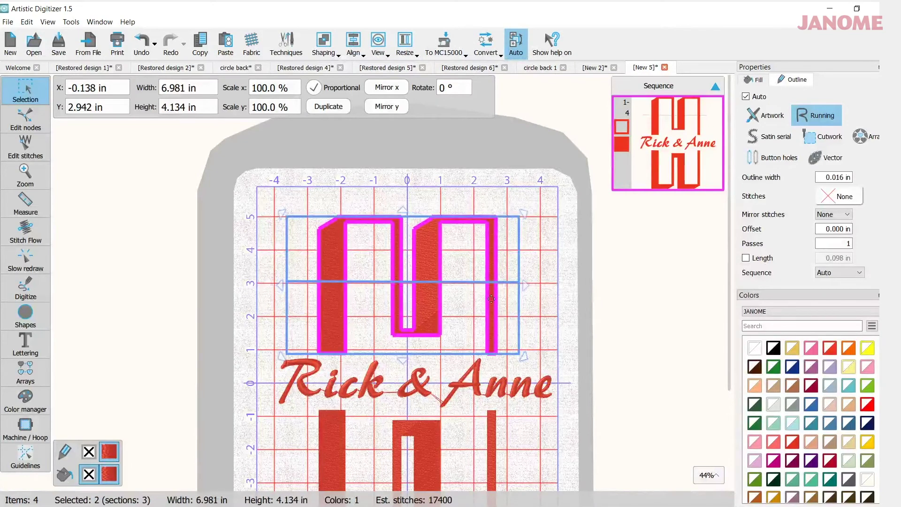
right_click(469, 238)
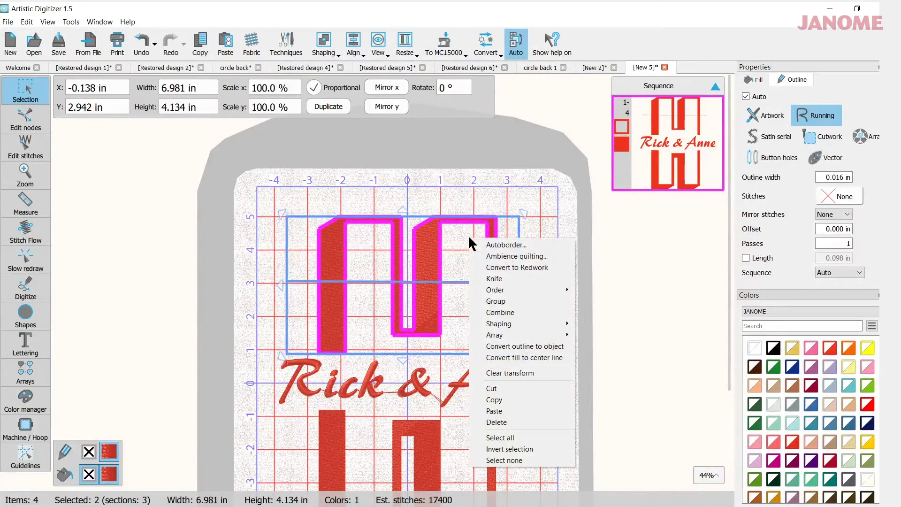
left_click(492, 280)
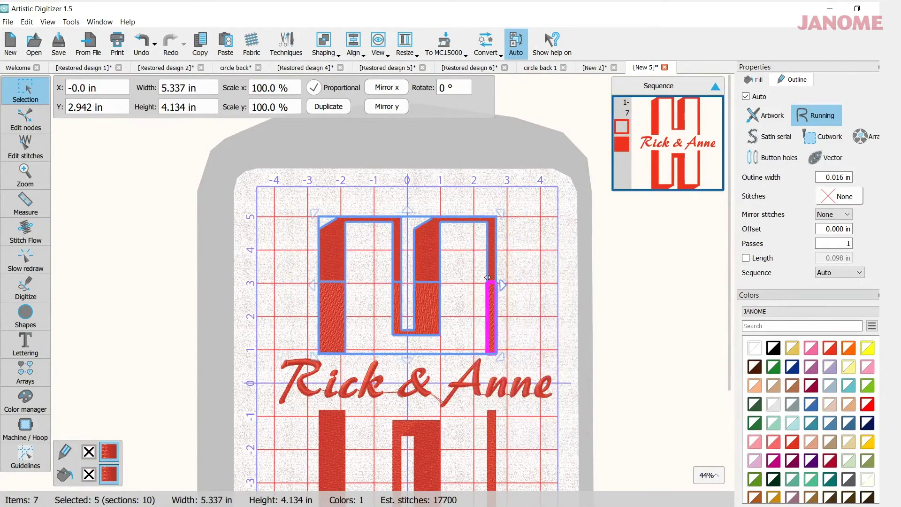
left_click(431, 256)
left_click_drag(431, 256, 406, 254)
Drag the upper-right piece up and to the right, and the upper-left piece upward
left_click(527, 251)
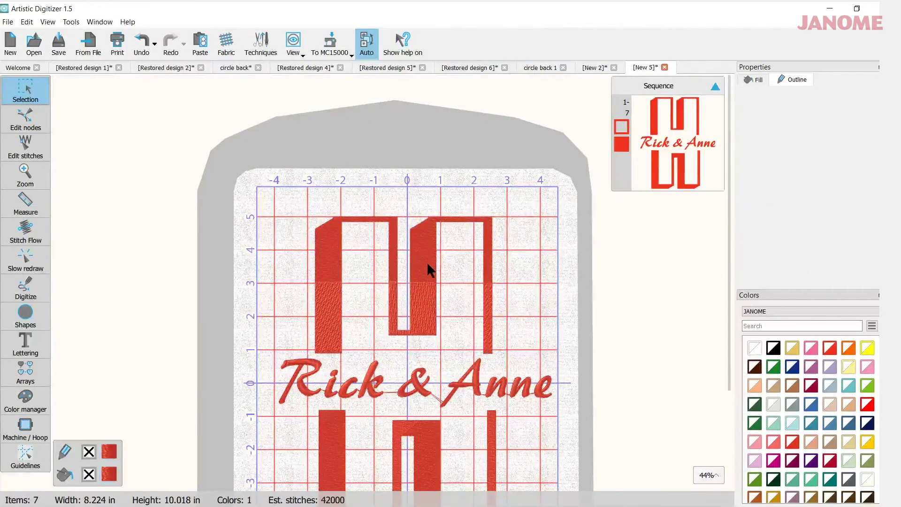
left_click(428, 266)
left_click_drag(428, 257, 459, 248)
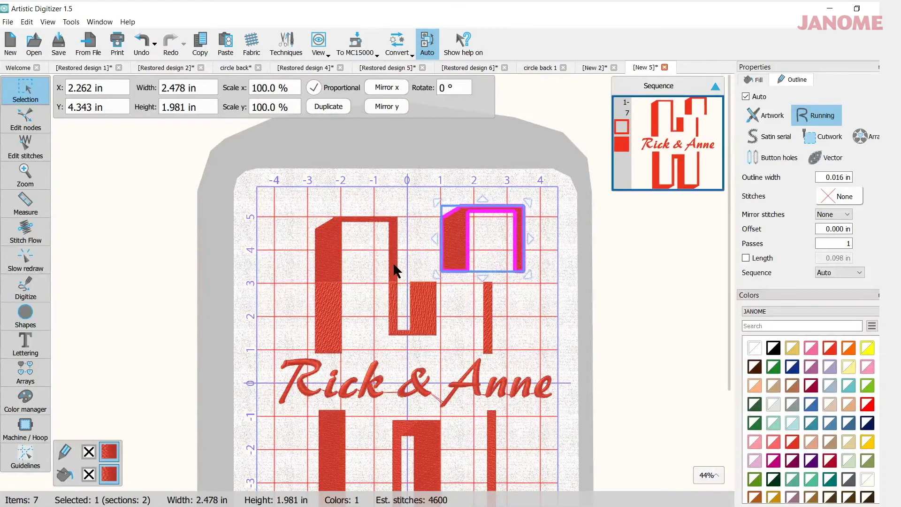
left_click(394, 267)
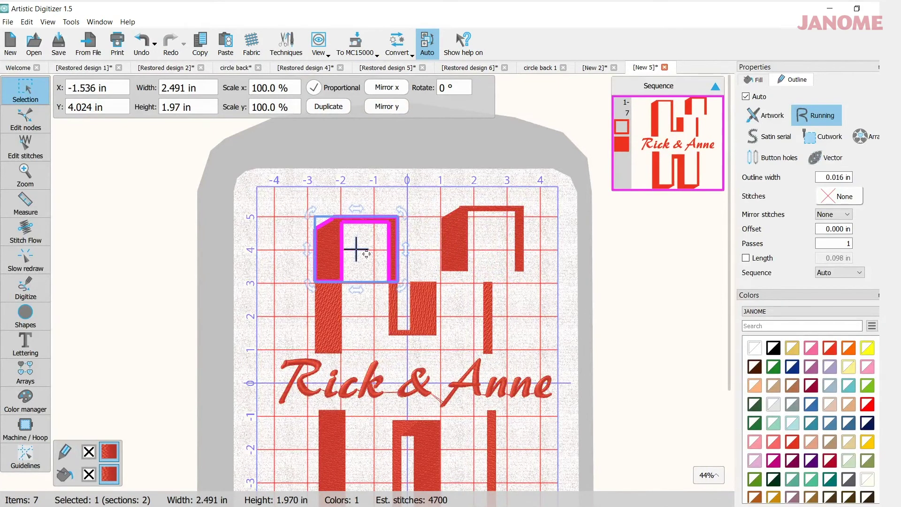
left_click_drag(358, 247, 350, 234)
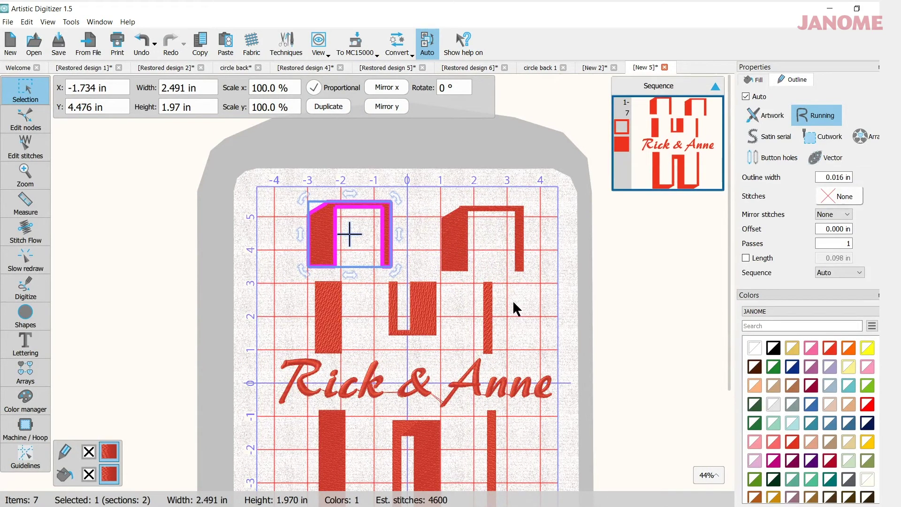
scroll(525, 333, "down", 3)
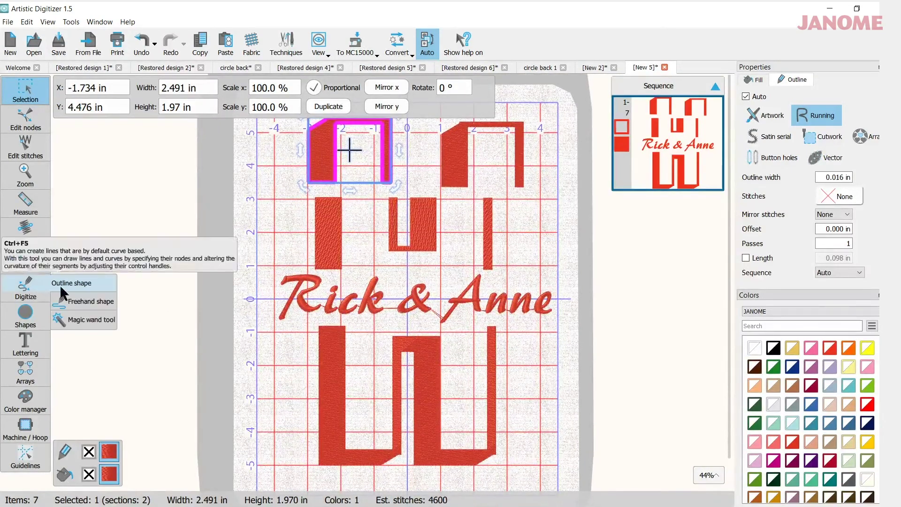
mouse_move(32, 291)
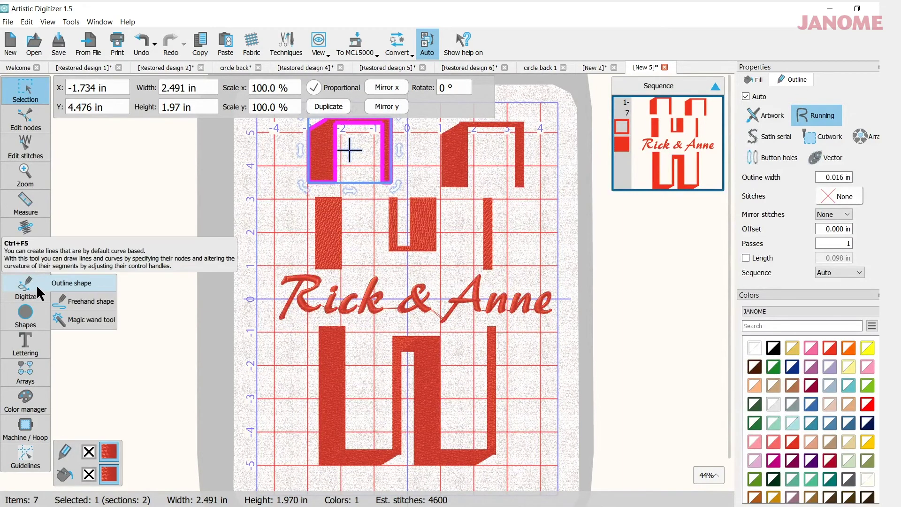